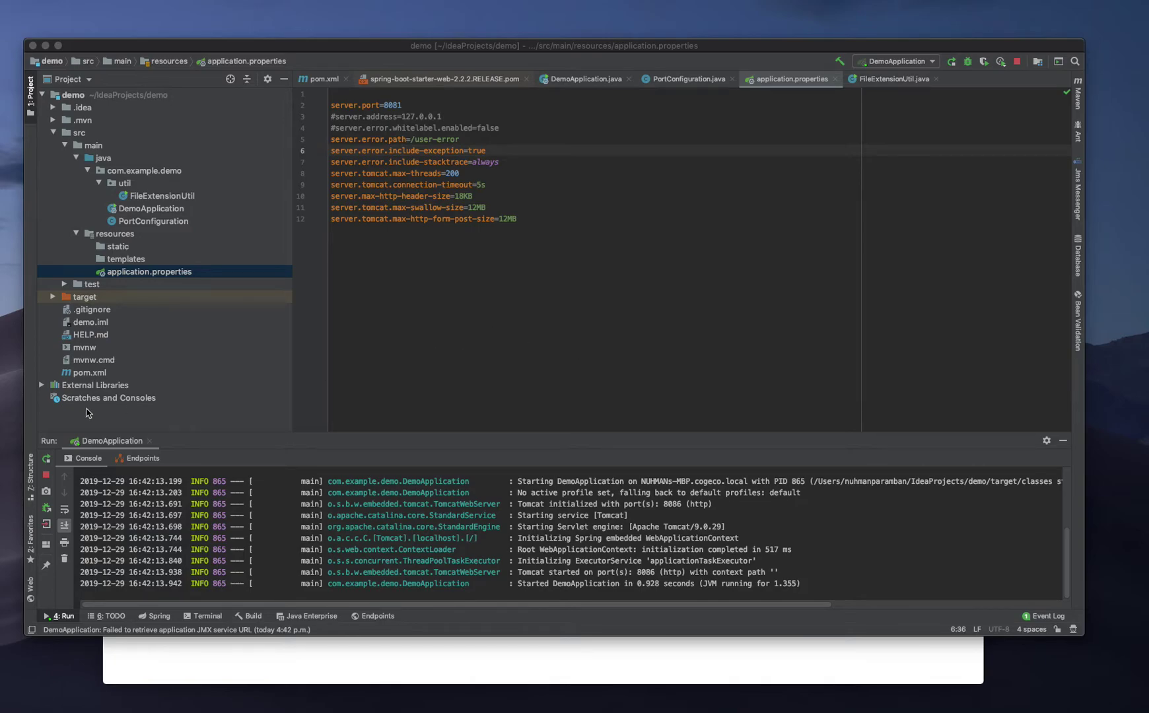
# Step: Focus application.properties and place the caret at the end of line 12
pyautogui.doubleClick(151, 273)
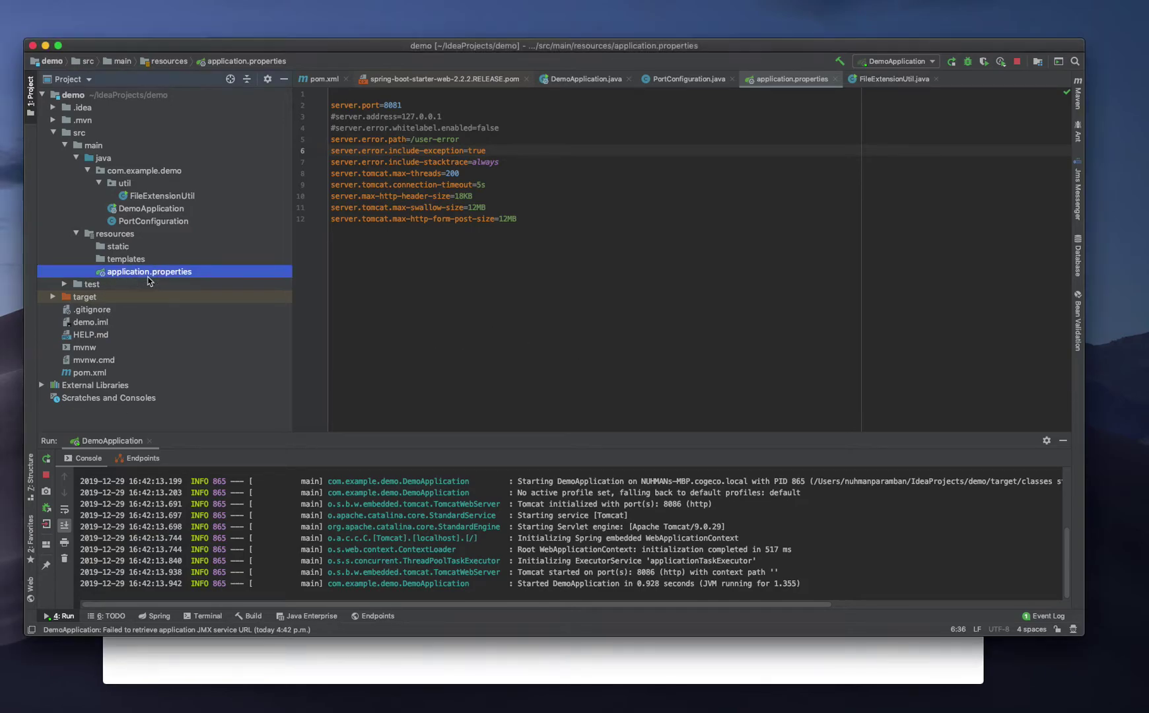
pyautogui.click(520, 222)
# Step: Add server.ssl.enabled=true on new line 13 from the autocomplete suggestions
pyautogui.press('Return')
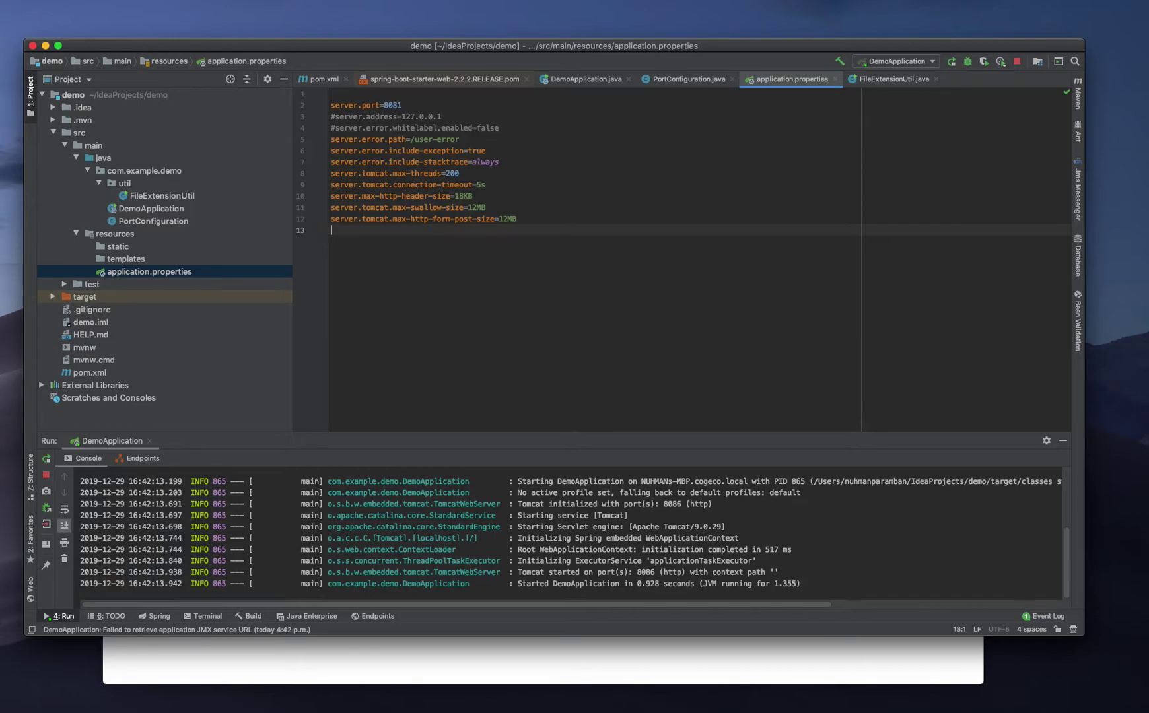
pyautogui.write('ser')
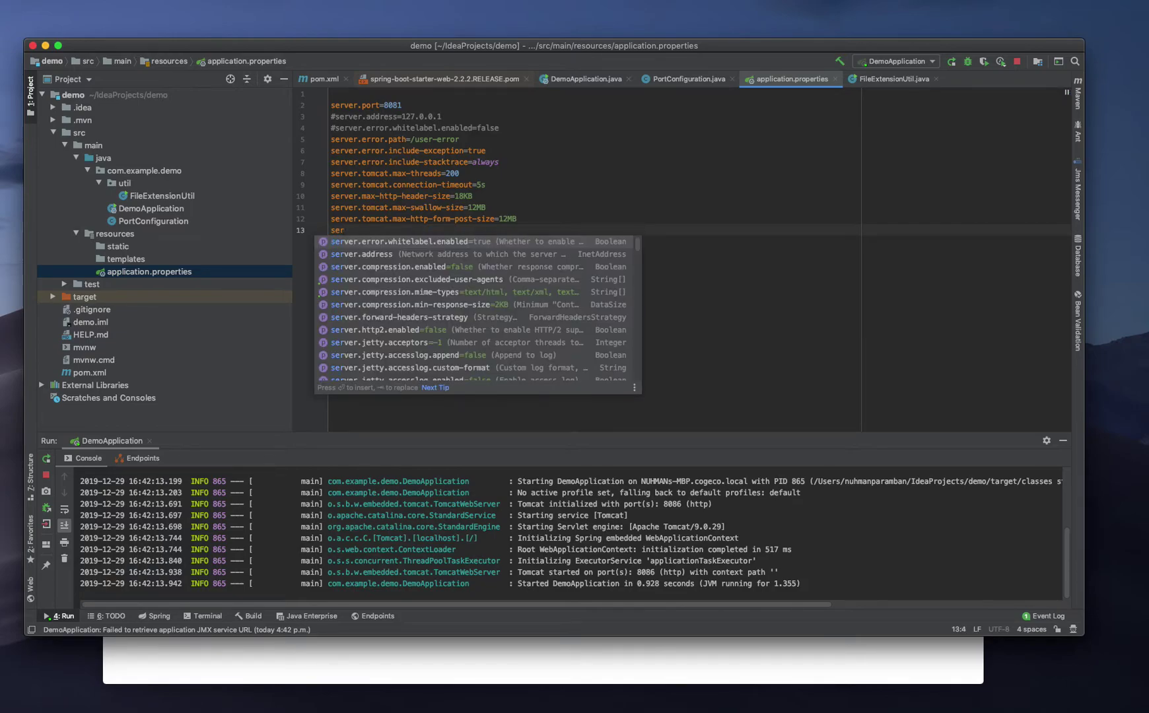
pyautogui.write('ver.')
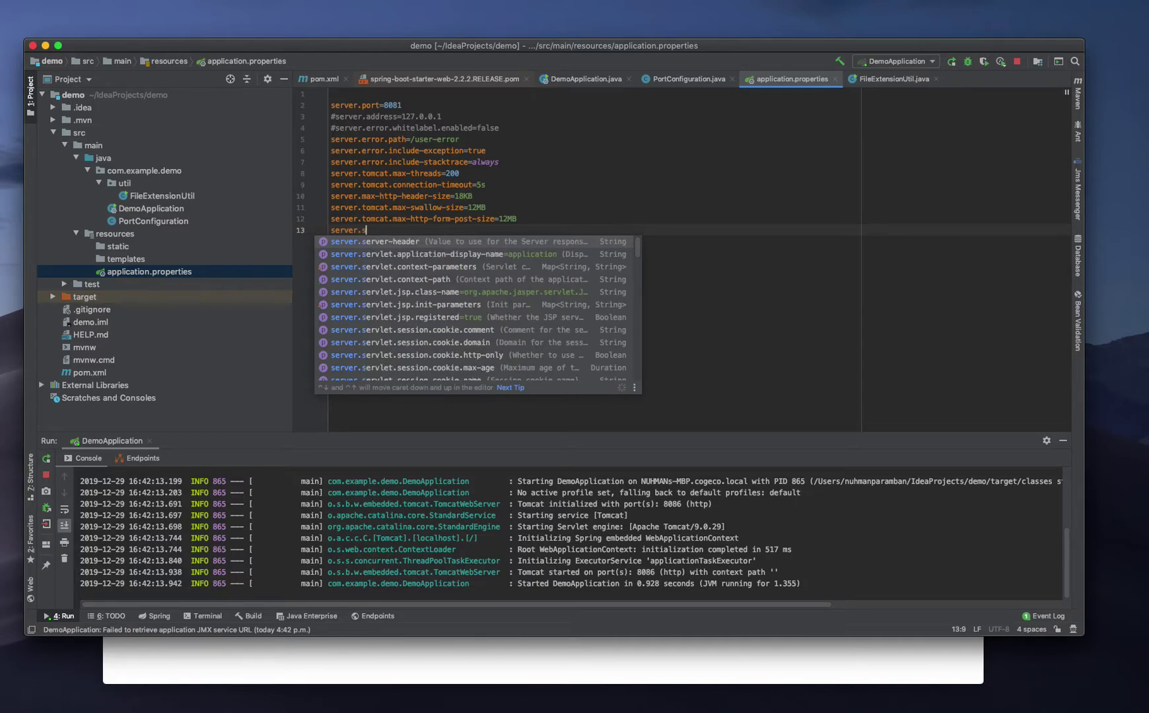
pyautogui.write('ss')
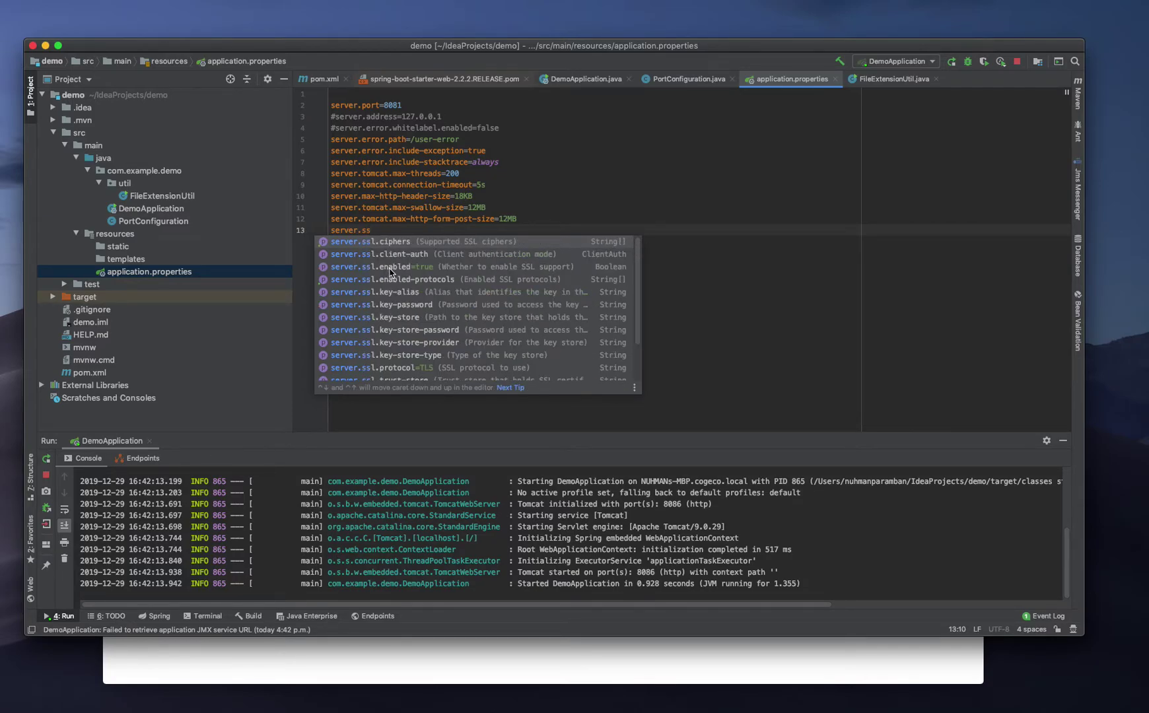
pyautogui.doubleClick(390, 267)
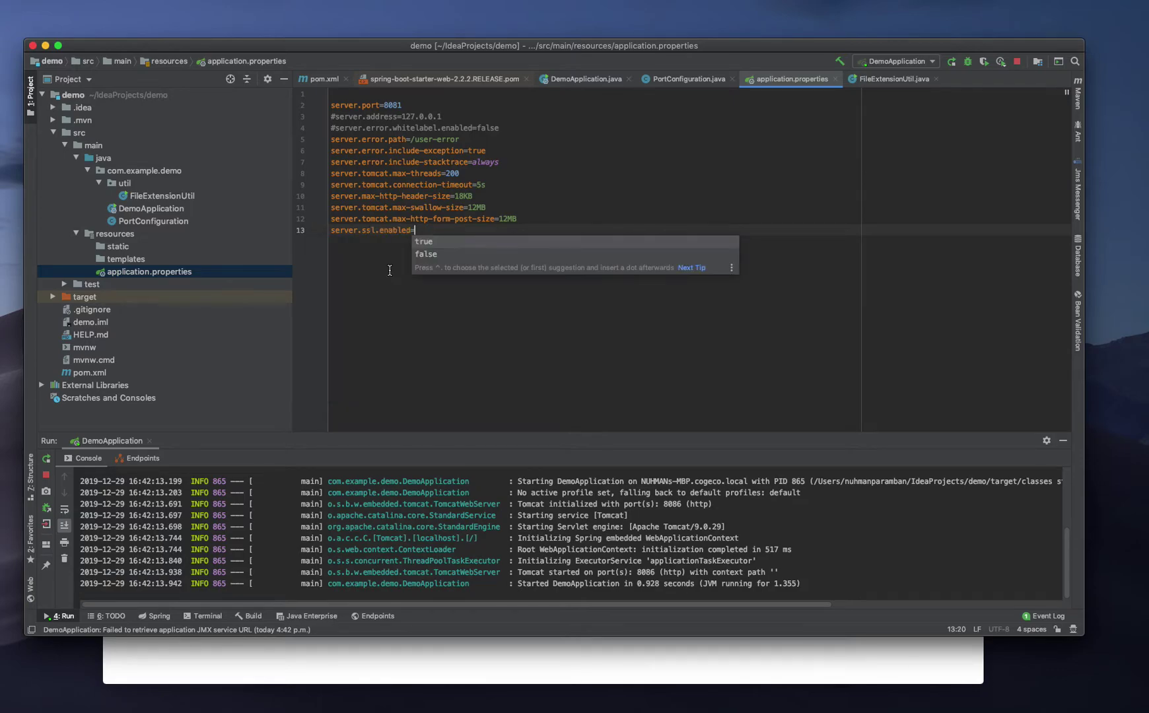
pyautogui.click(426, 244)
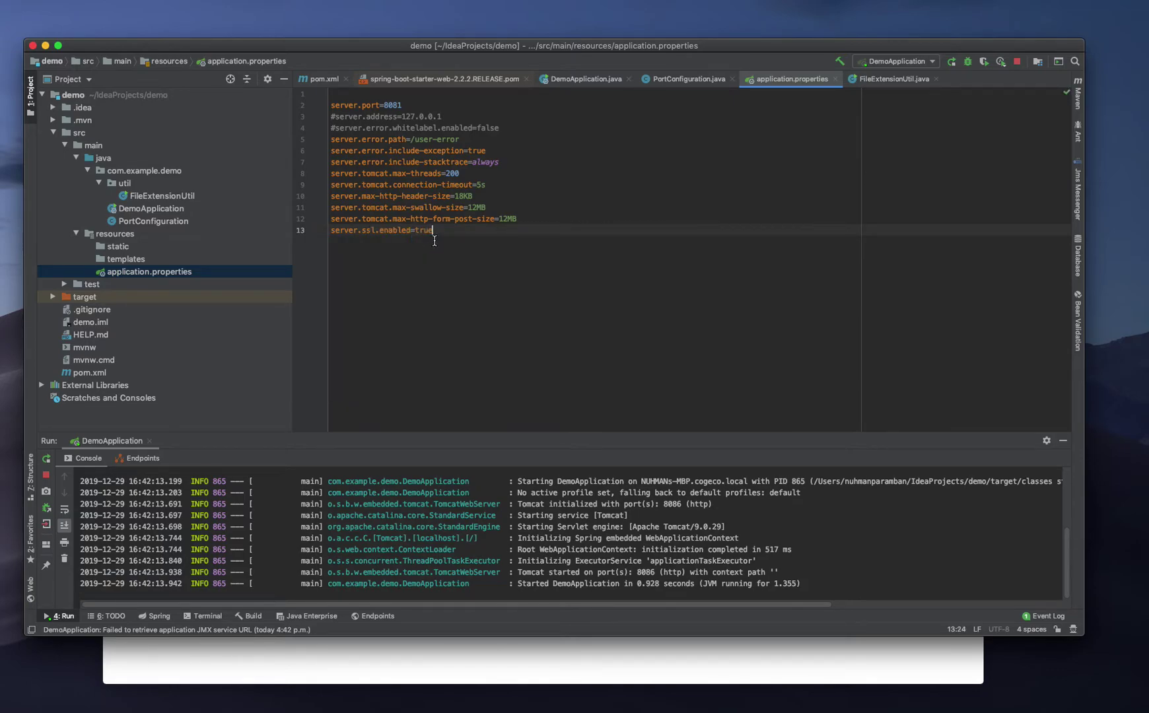
# Step: Add server.ssl.protocol=TLS on line 14, leaving an empty line 15 below
pyautogui.press('Return')
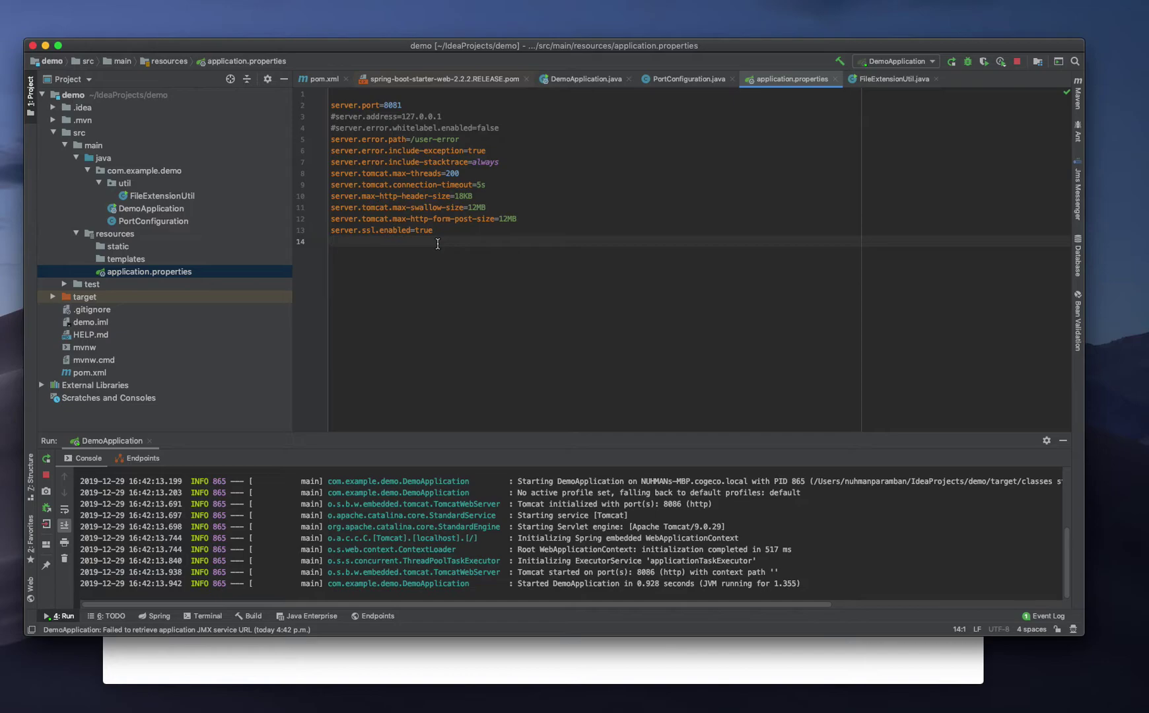
pyautogui.write('ser')
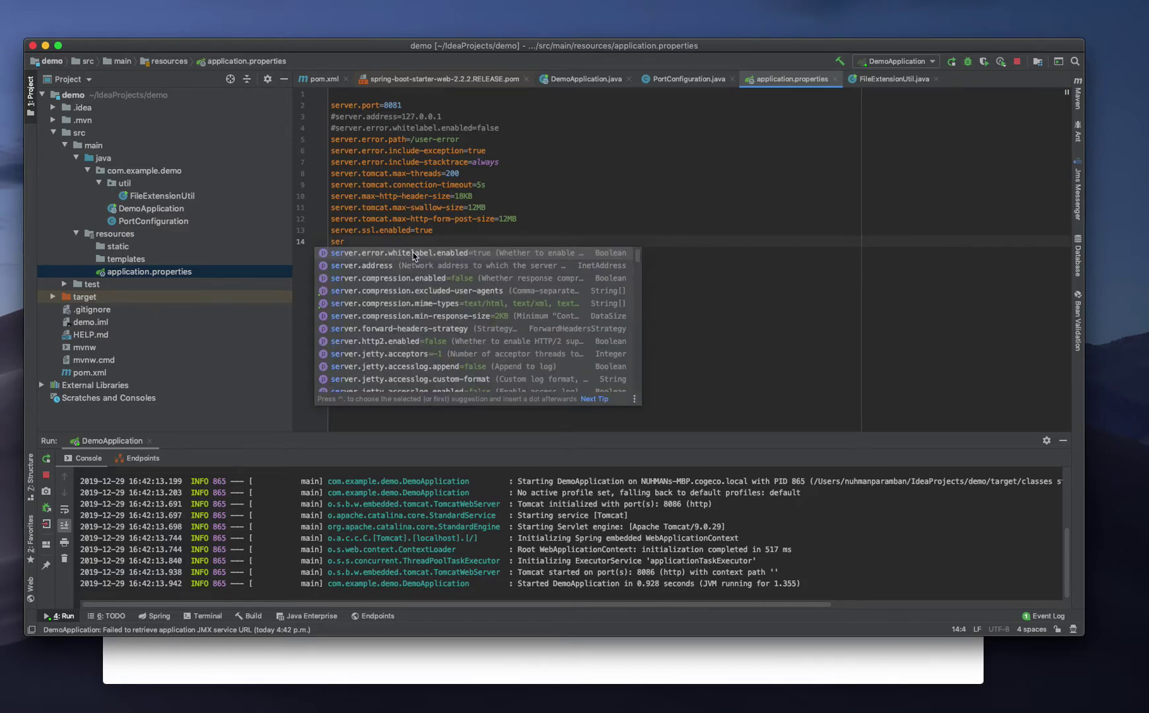
pyautogui.write('ver')
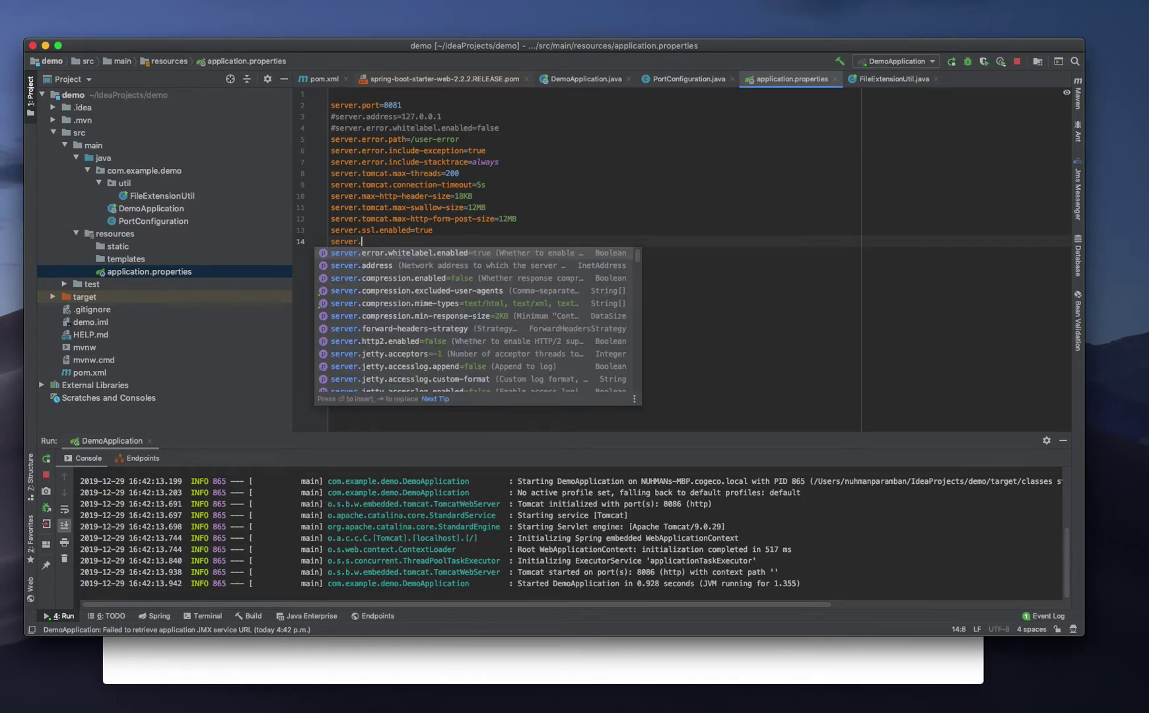
pyautogui.write('.ss')
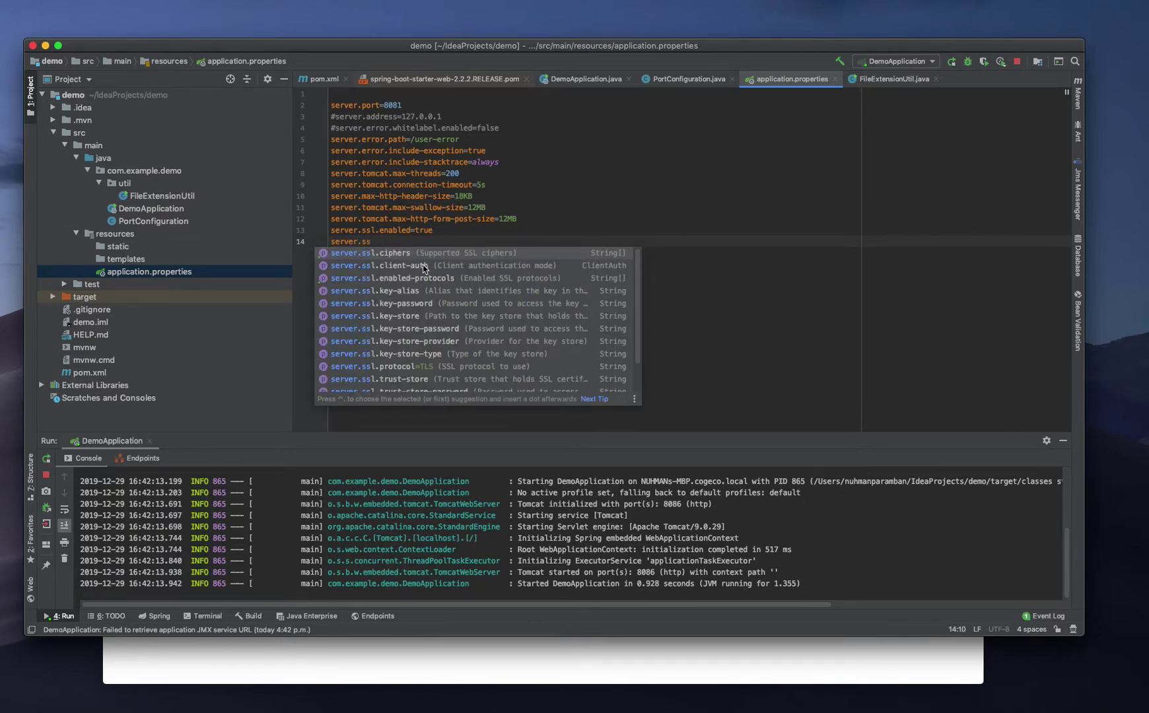
pyautogui.write('l.p')
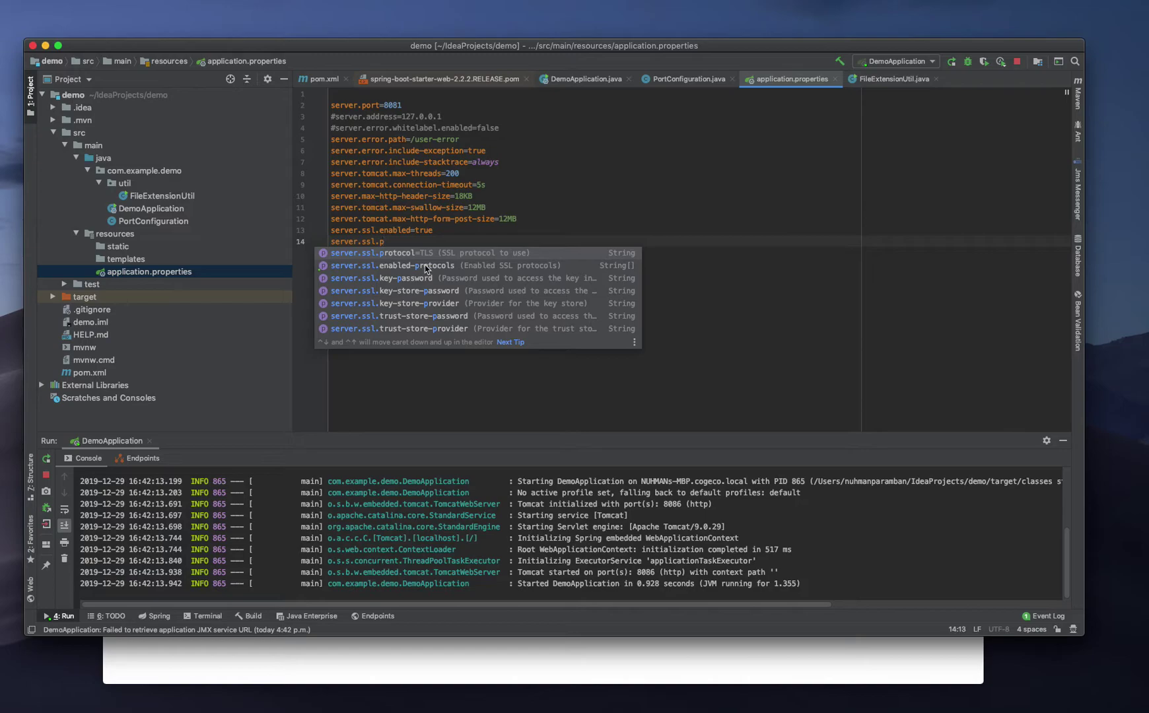
pyautogui.click(445, 255)
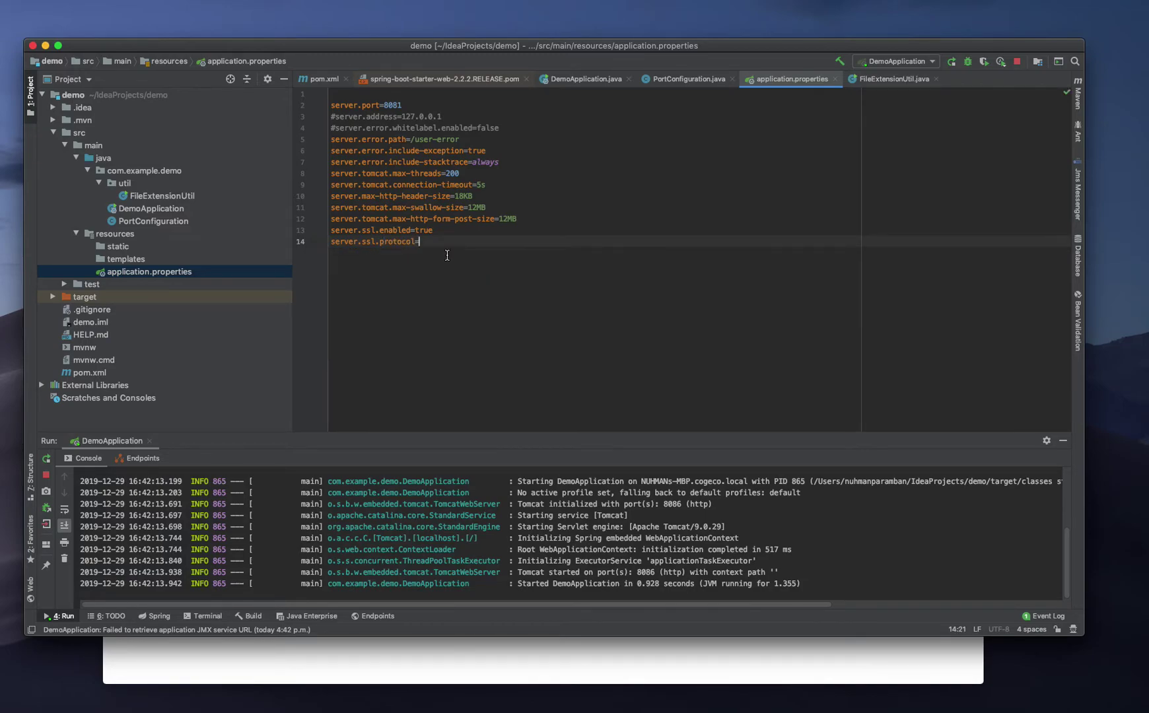
pyautogui.write('TLS')
pyautogui.press('Return')
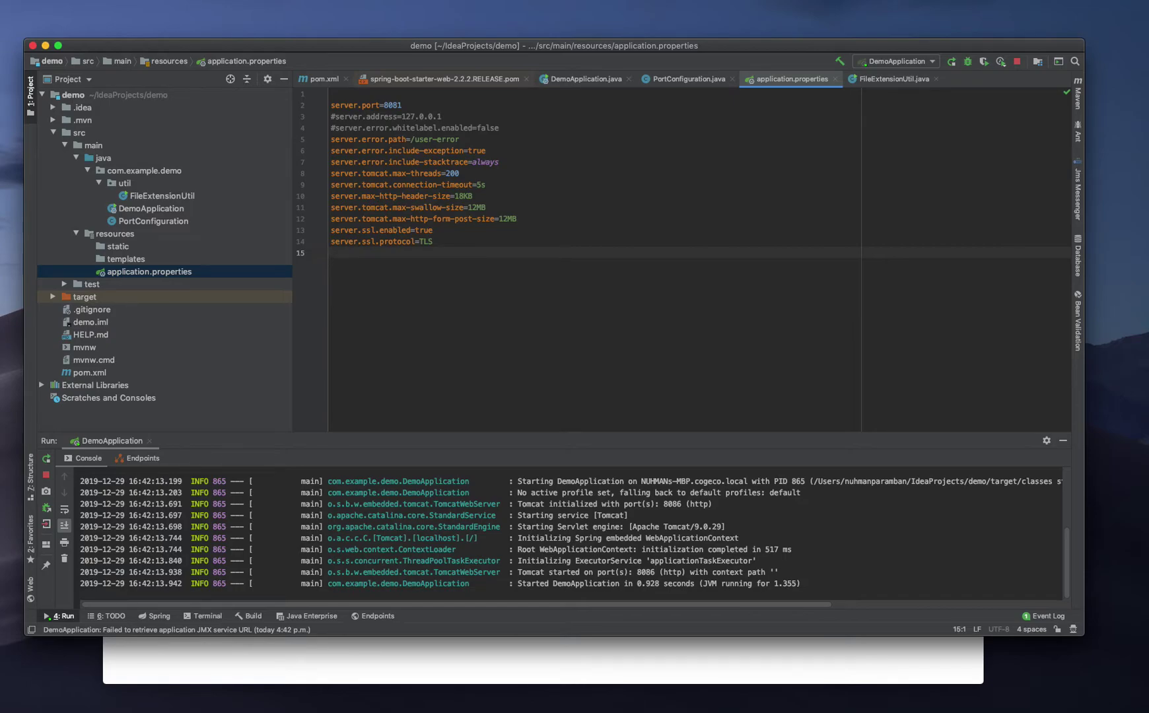
pyautogui.write('server')
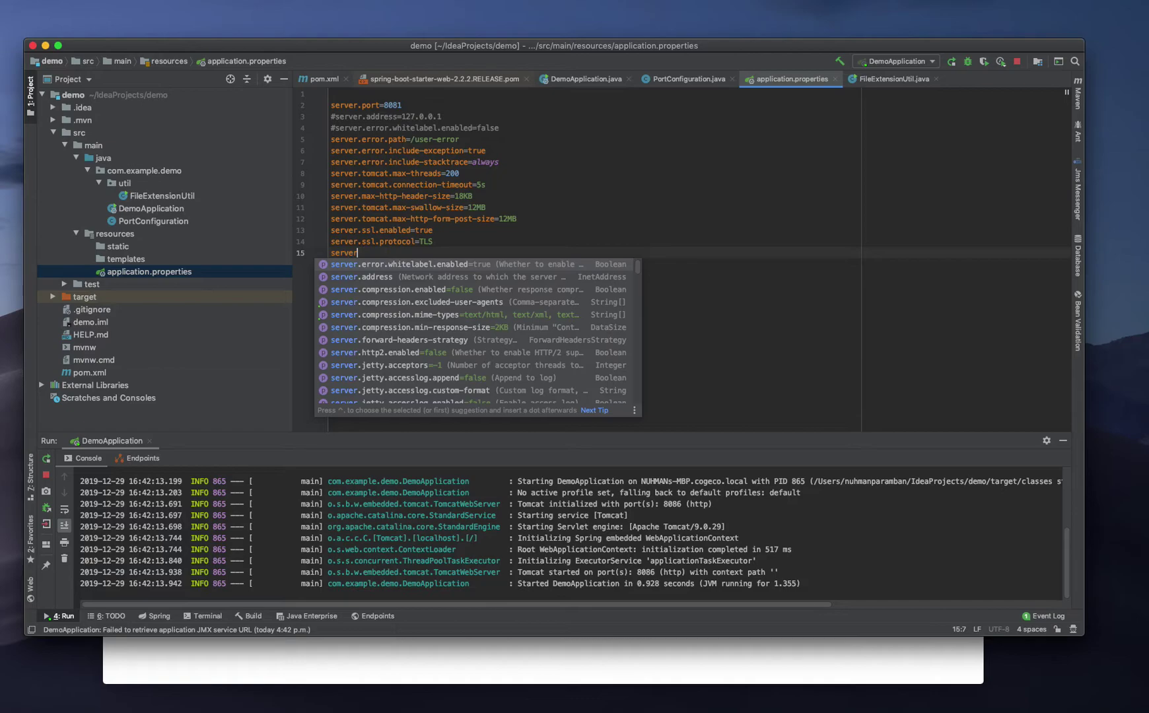
pyautogui.write('.ss')
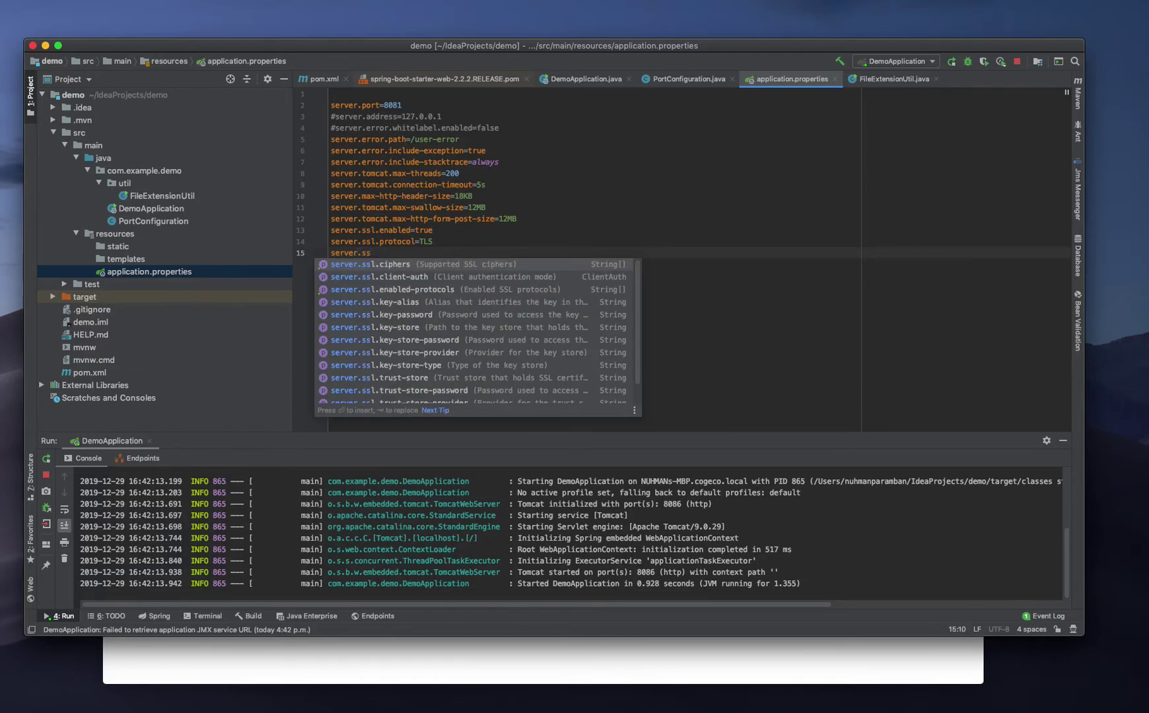
pyautogui.write('l.')
pyautogui.click(433, 341)
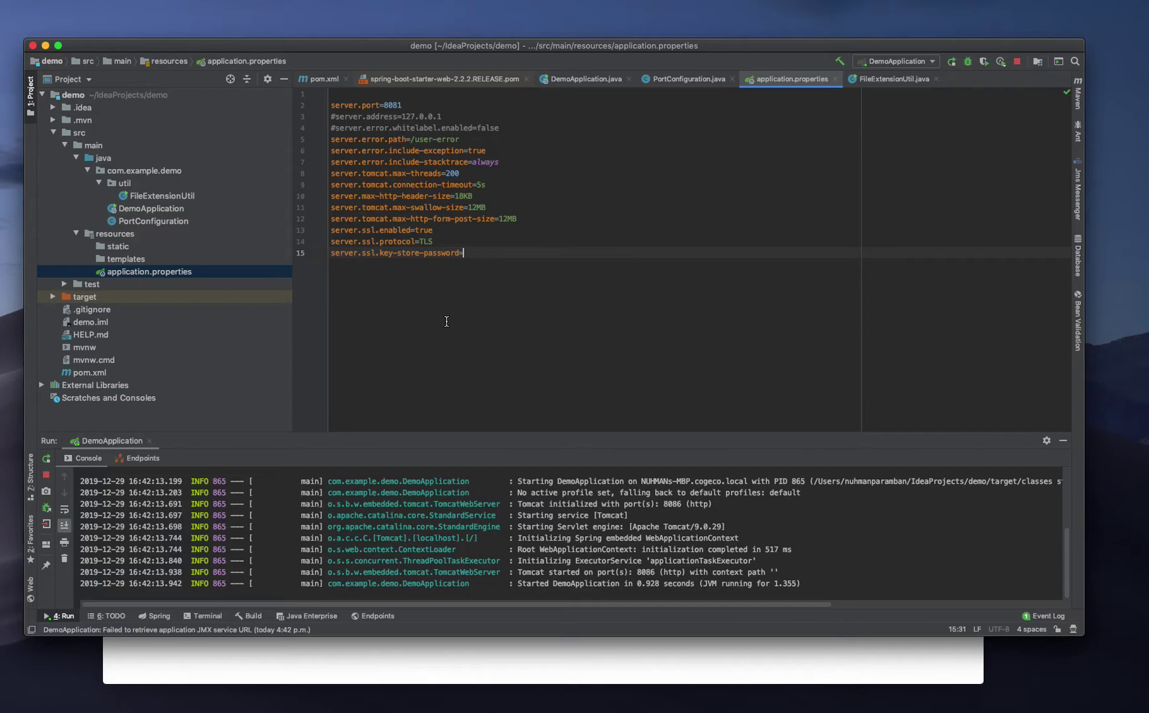
pyautogui.write('my_pa')
pyautogui.write('ssword')
pyautogui.press('Return')
pyautogui.click(477, 254)
pyautogui.press('BackSpace')
pyautogui.press('BackSpace')
pyautogui.press('BackSpace')
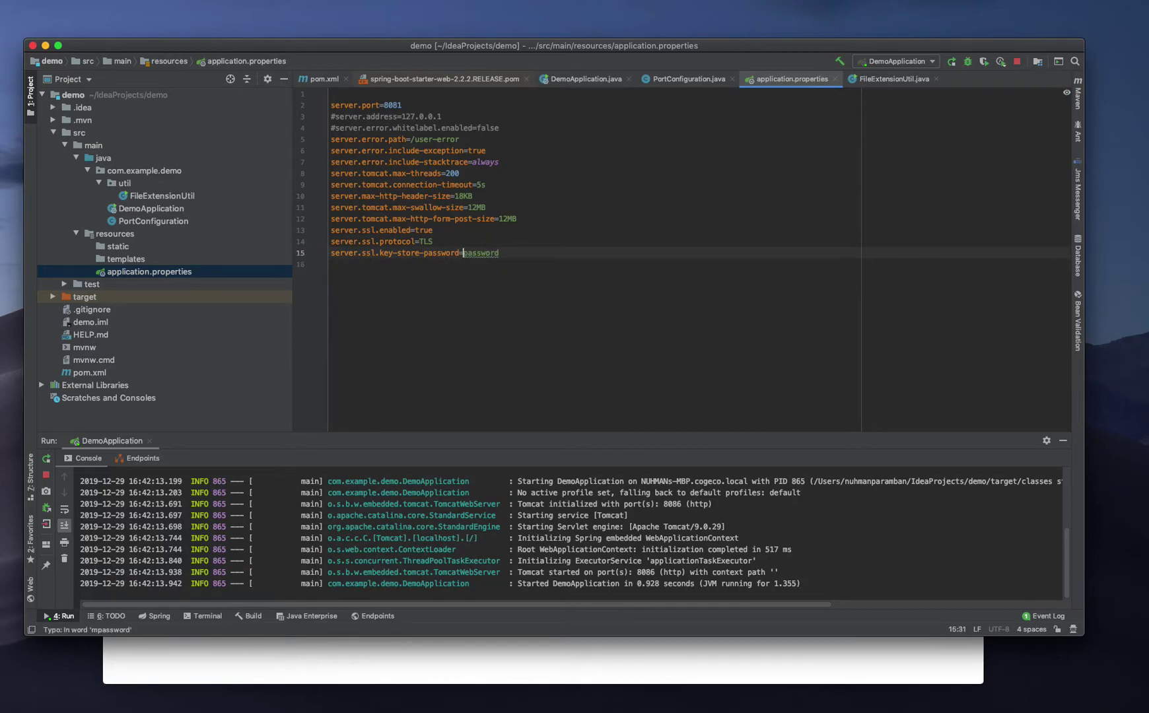
pyautogui.press('End')
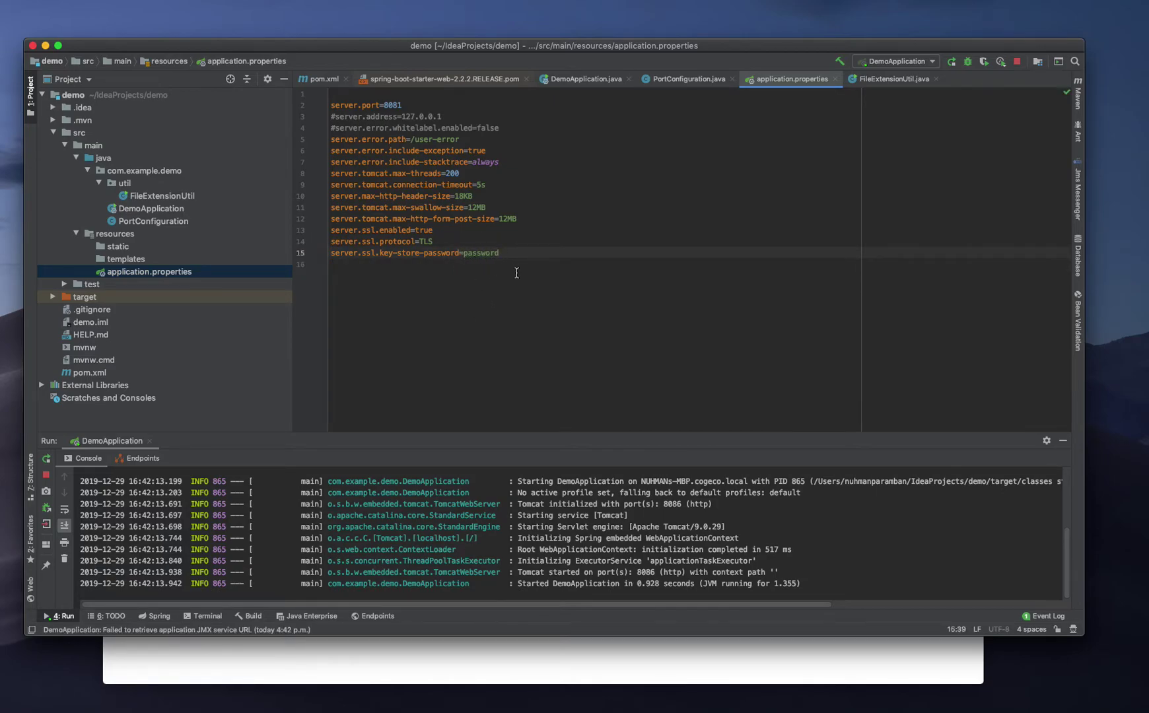
# Step: Add server.ssl.key-store-type=type and server.ssl.key-store=path on lines 16 and 17
pyautogui.press('Return')
pyautogui.write('server')
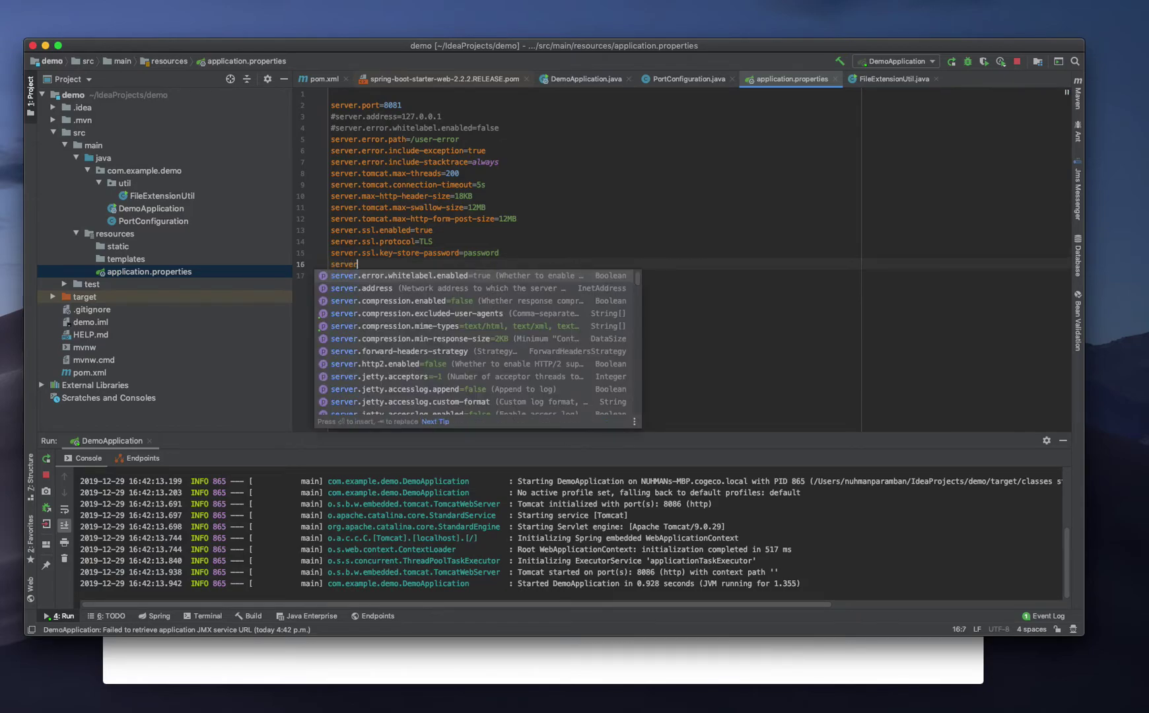
pyautogui.write('.ssl.')
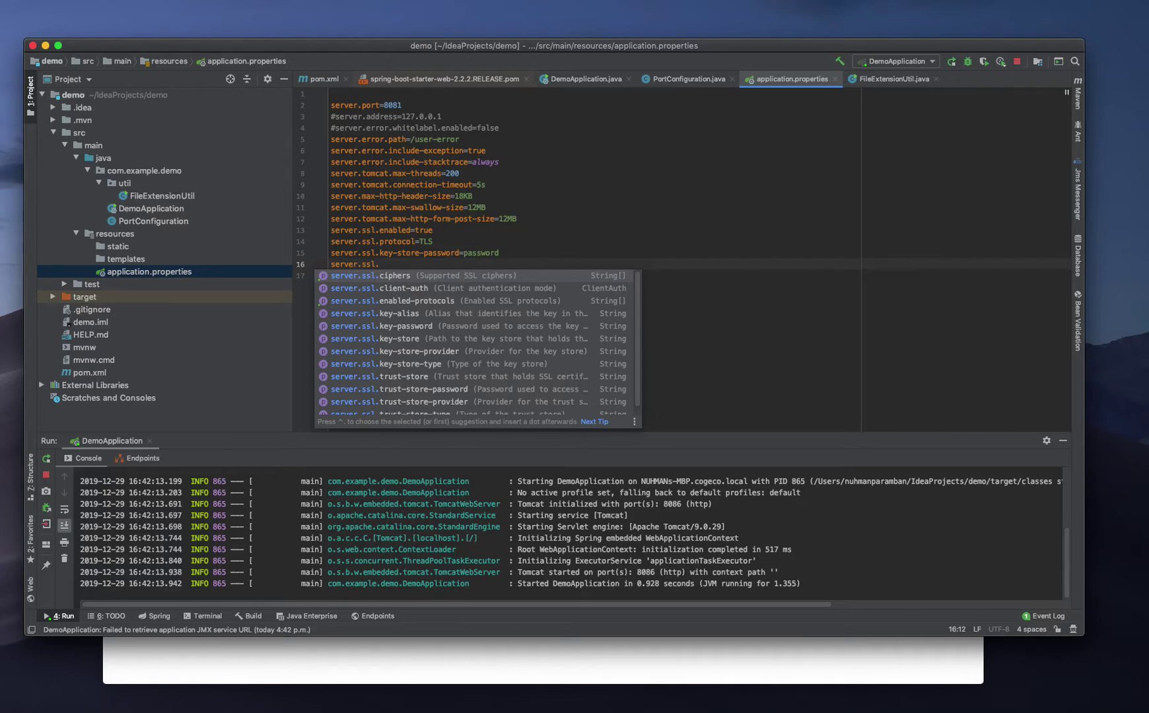
pyautogui.write('k')
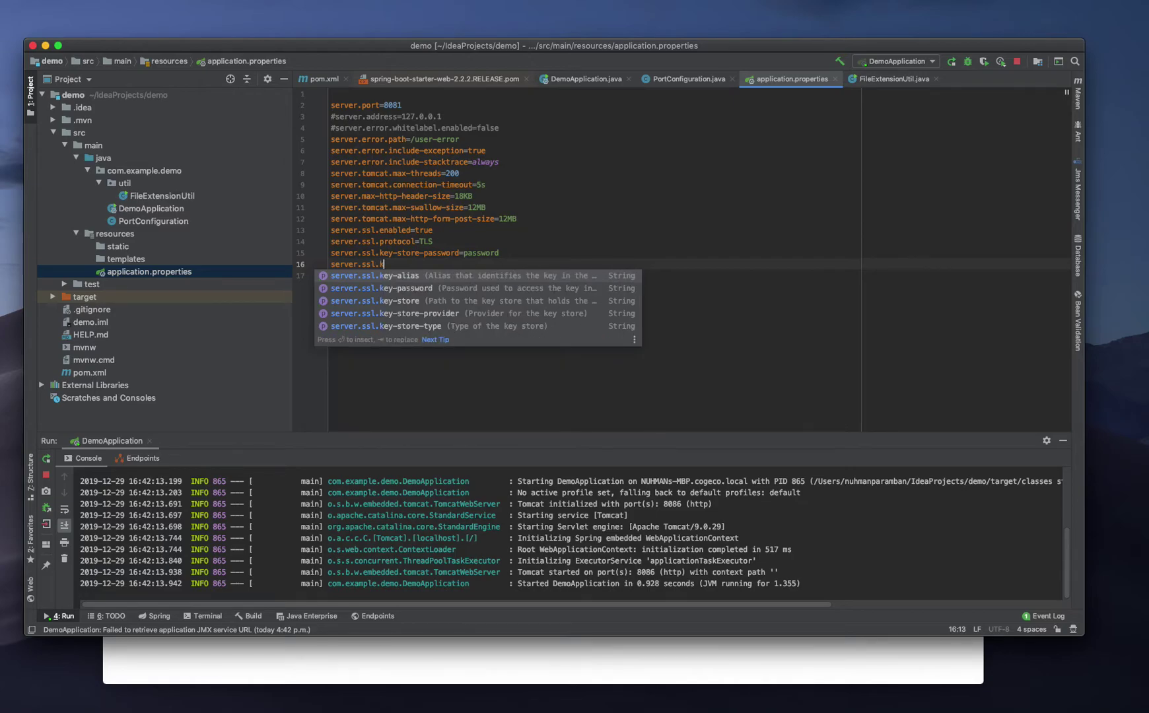
pyautogui.write('ey')
pyautogui.click(426, 326)
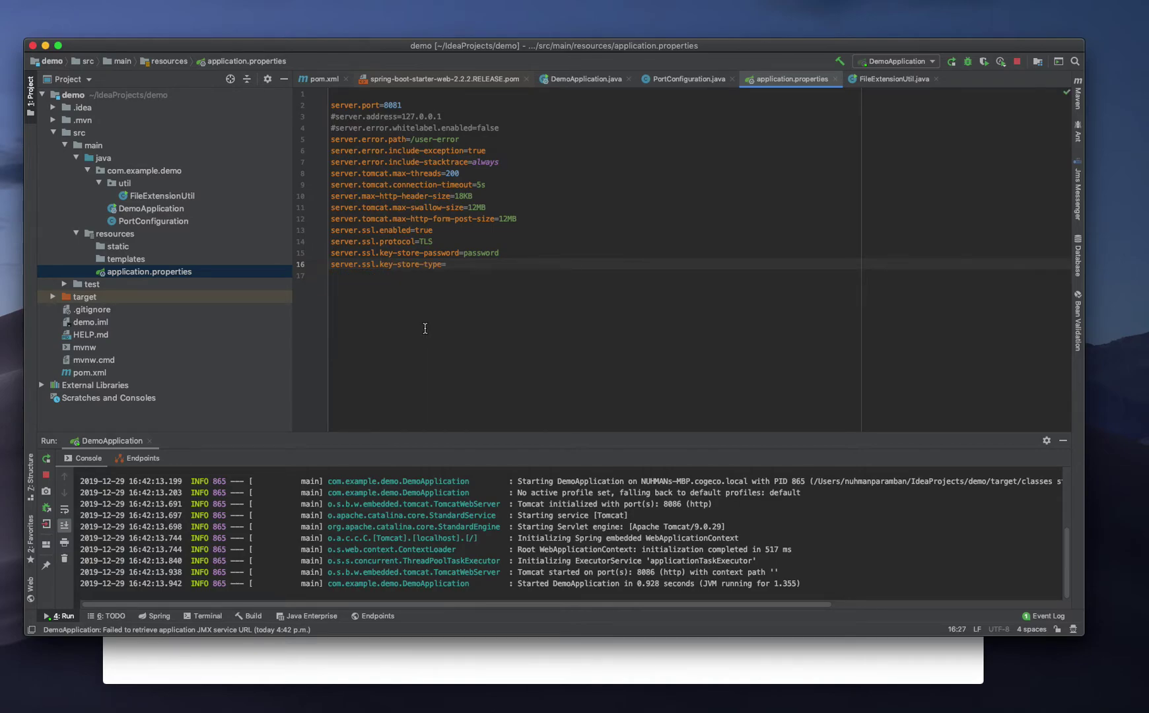
pyautogui.write('ty')
pyautogui.write('pe')
pyautogui.press('Return')
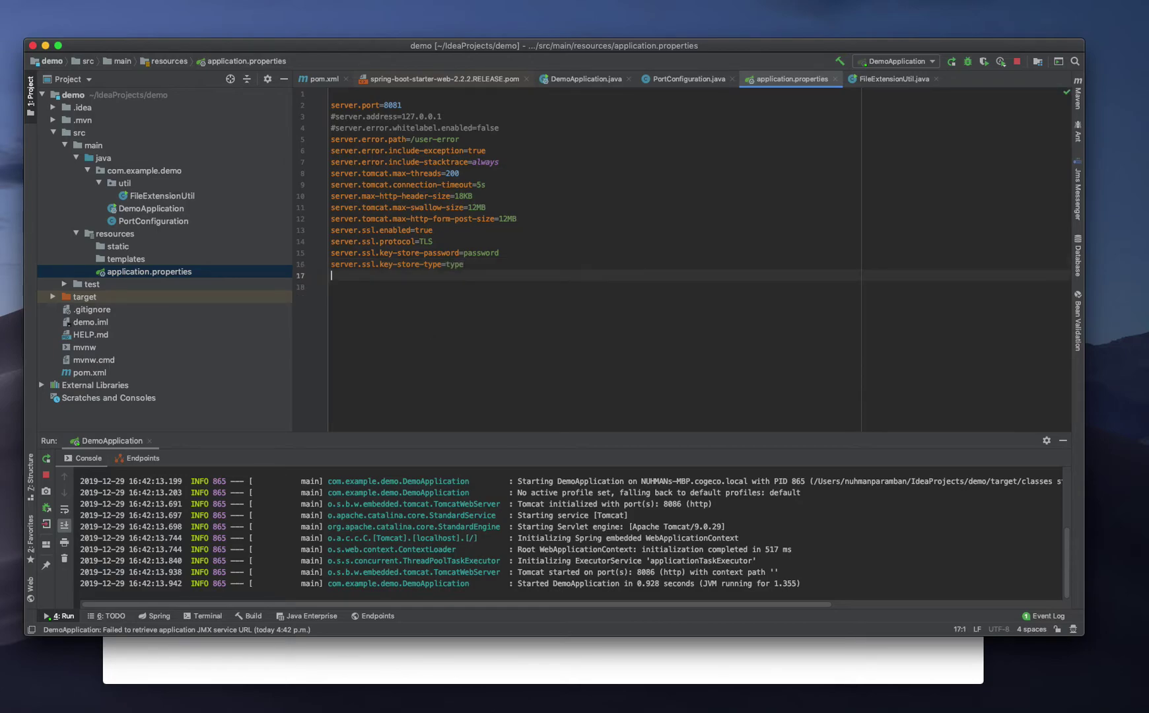
pyautogui.write('server')
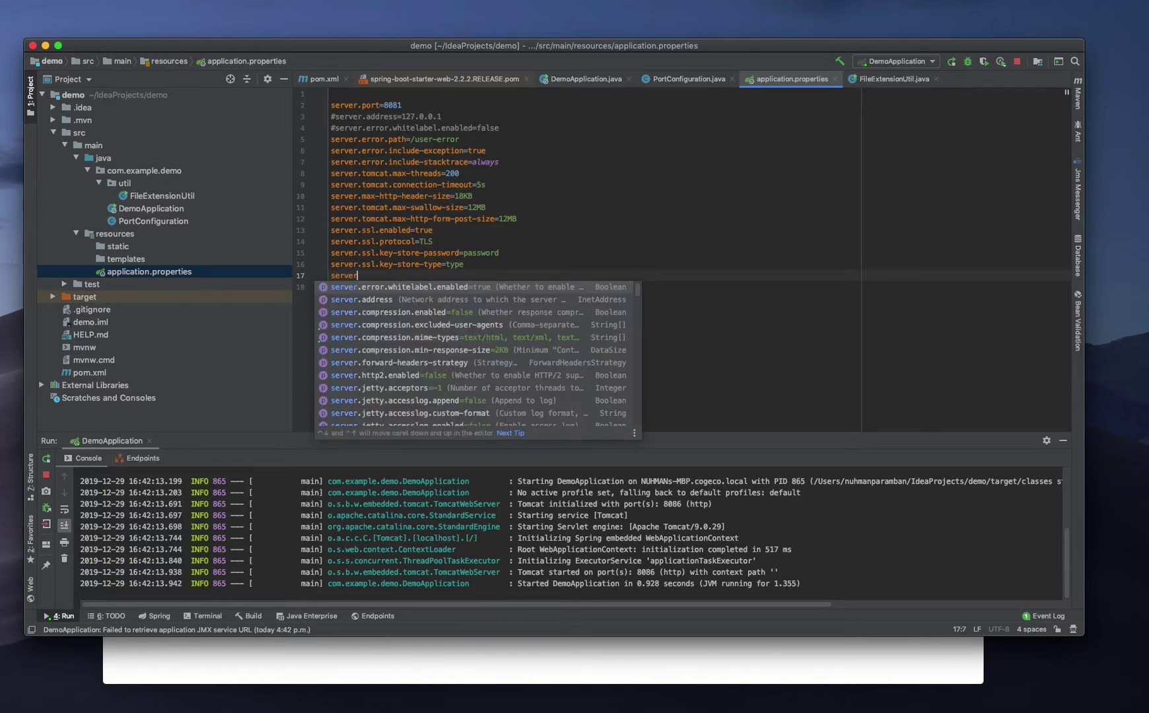
pyautogui.write('.s')
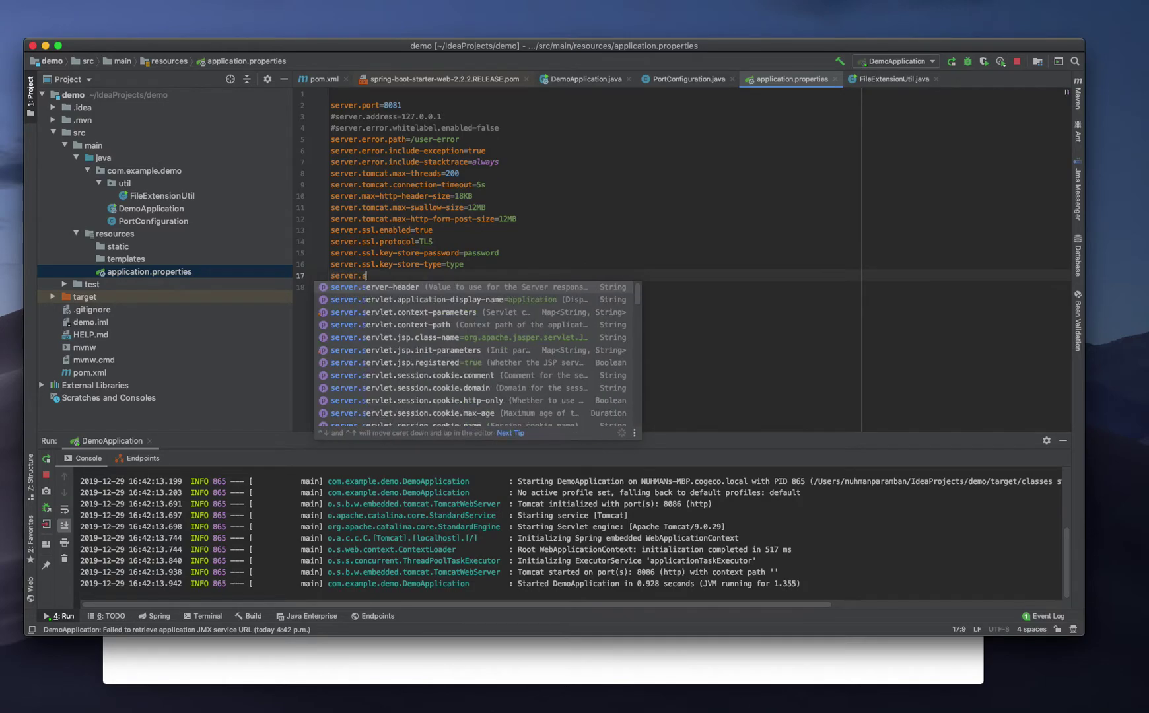
pyautogui.write('sl.')
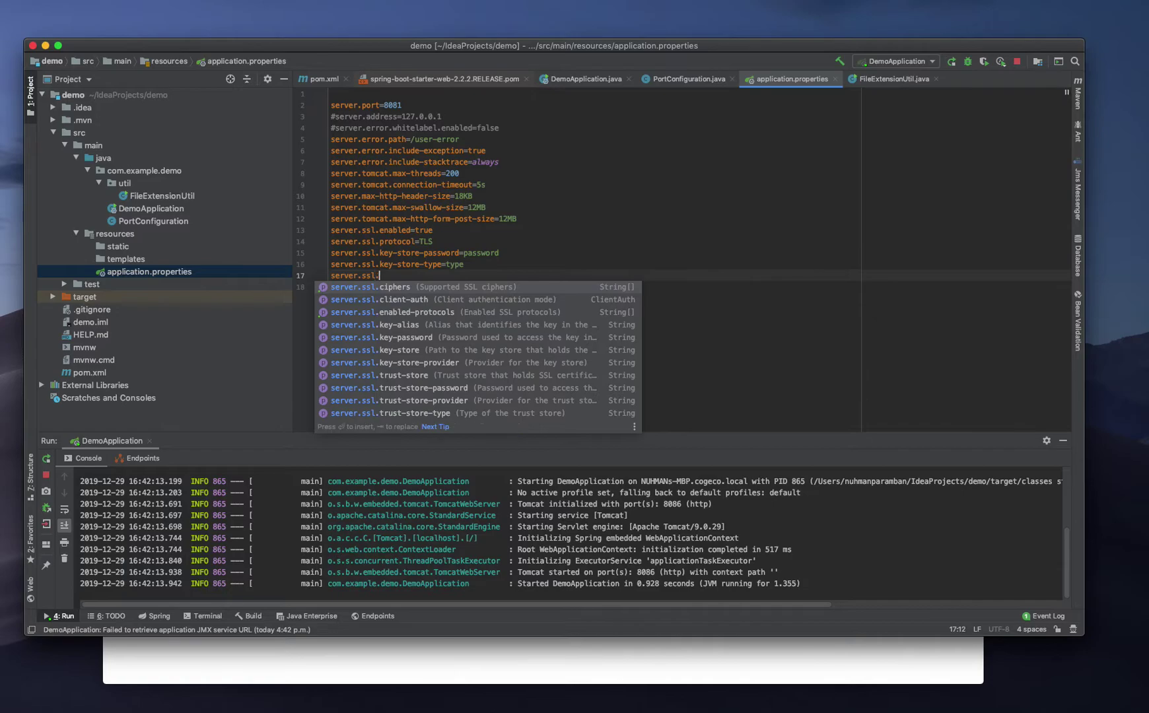
pyautogui.write('k')
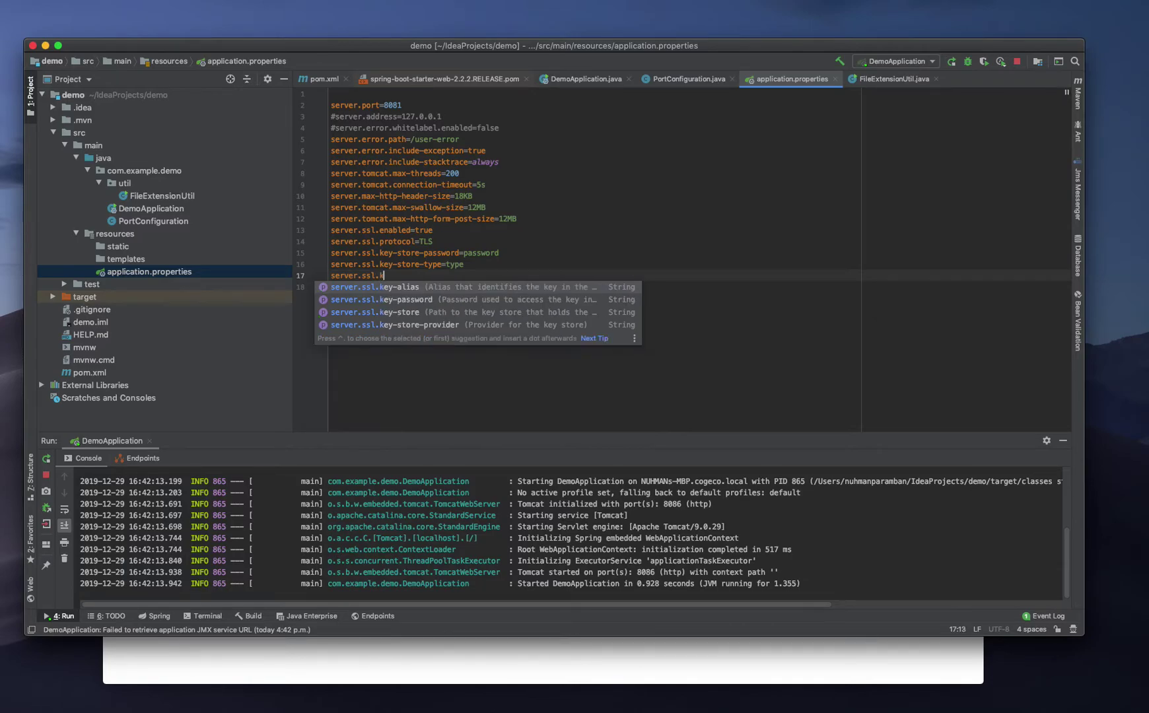
pyautogui.write('ey')
pyautogui.click(440, 312)
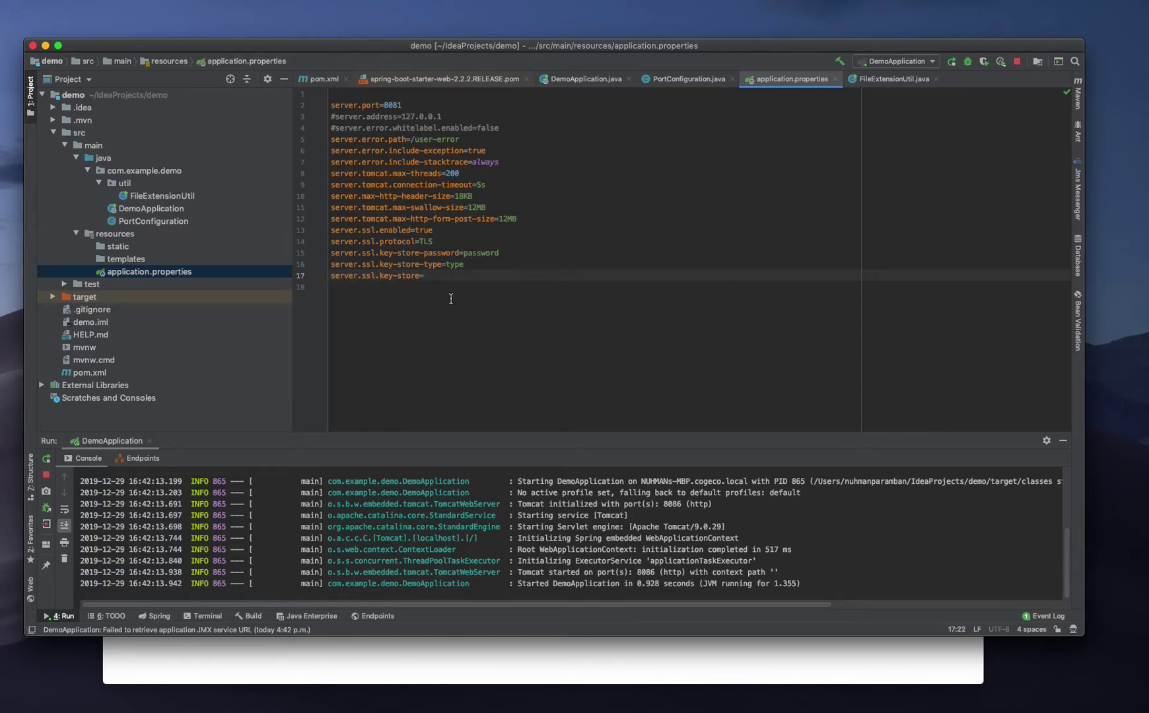
pyautogui.write('path')
pyautogui.press('Return')
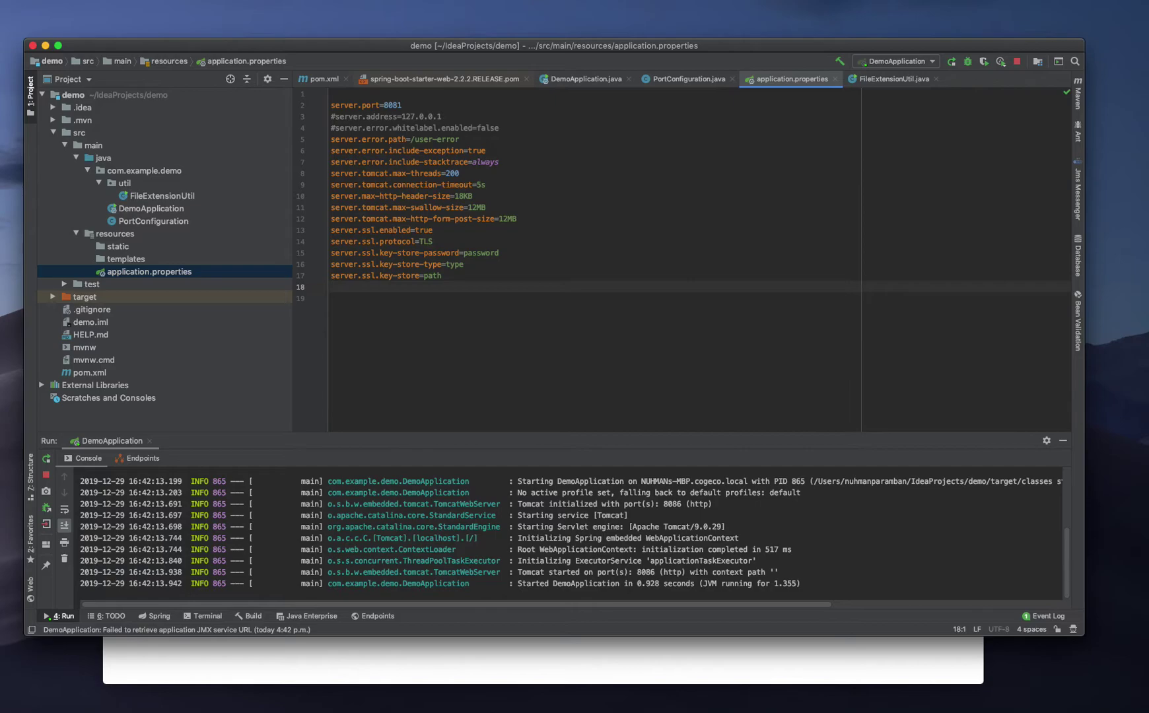
pyautogui.write('ser')
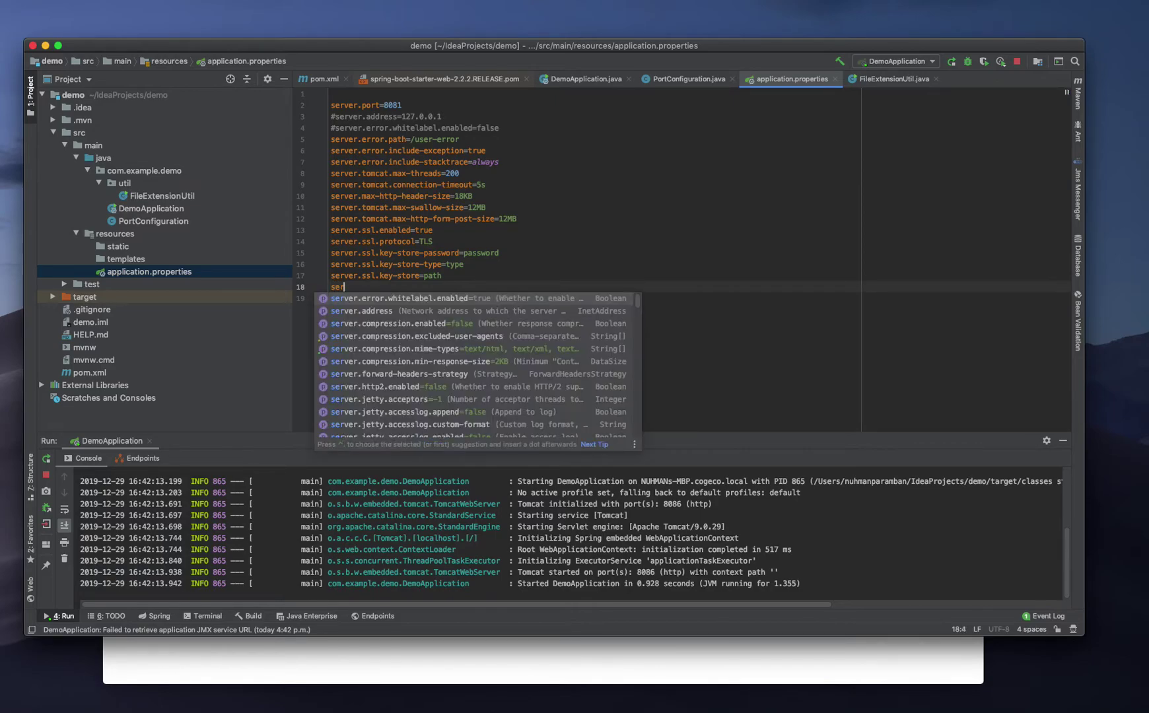
pyautogui.write('vel')
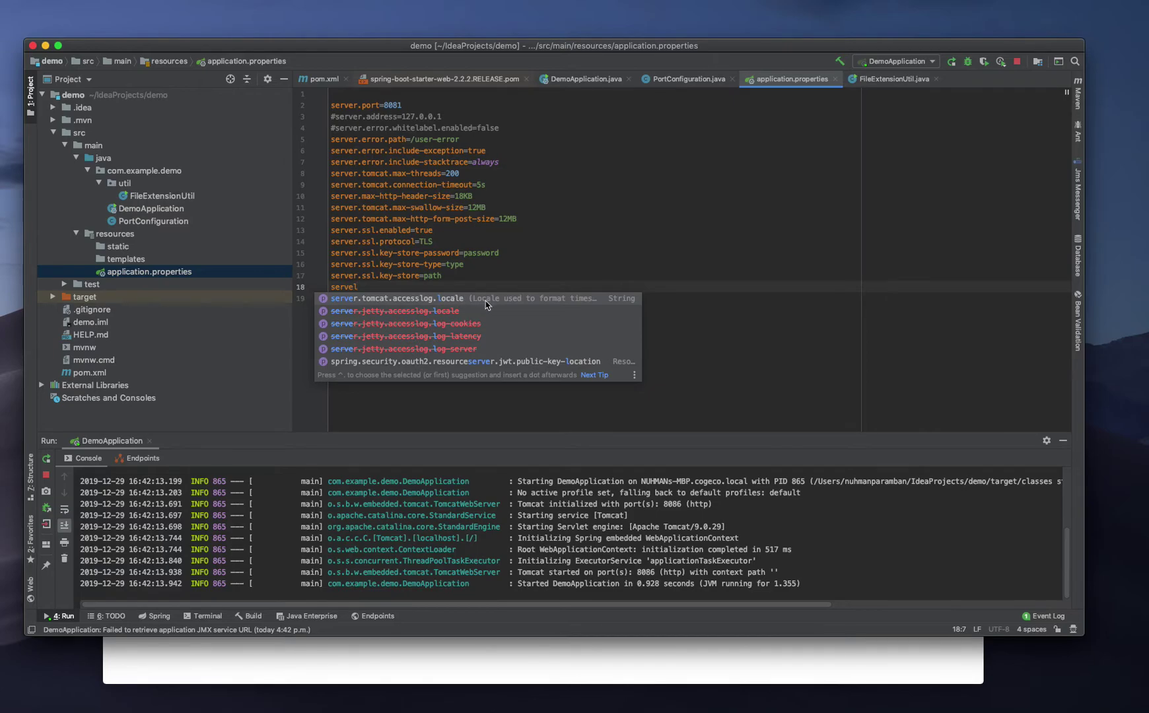
# Step: Correct the typos and add server.ssl.key-alias on line 18, starting its tomcat value
pyautogui.press('BackSpace')
pyautogui.write('r.')
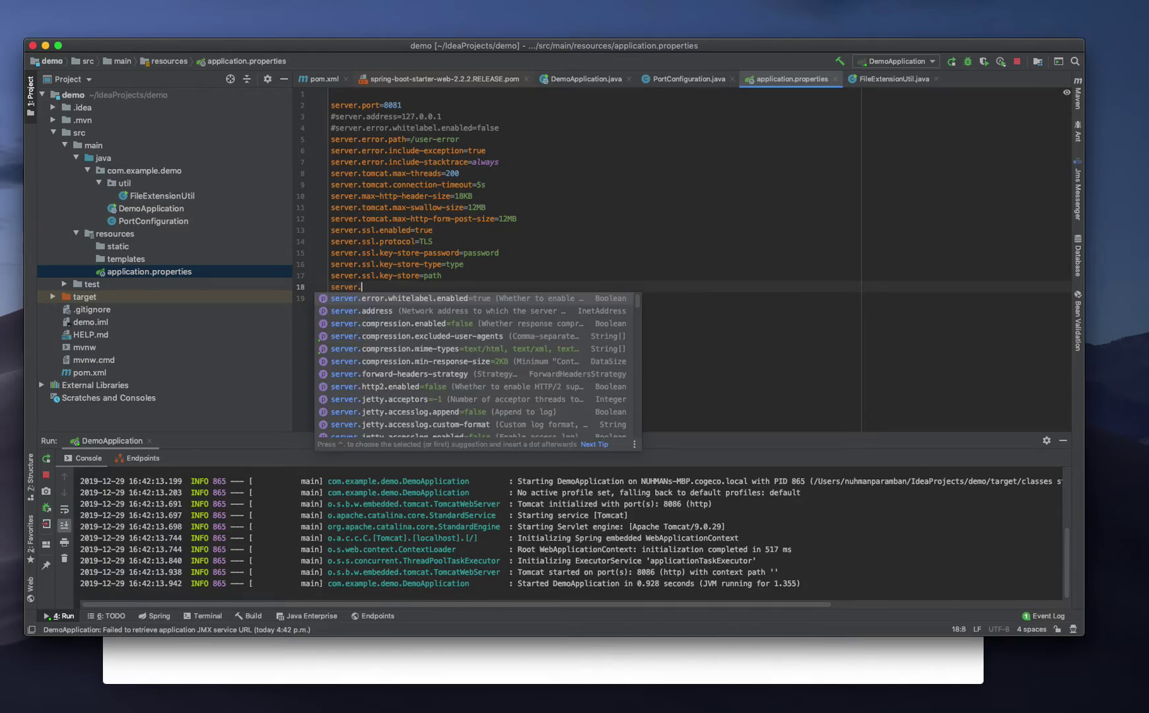
pyautogui.write('ssl')
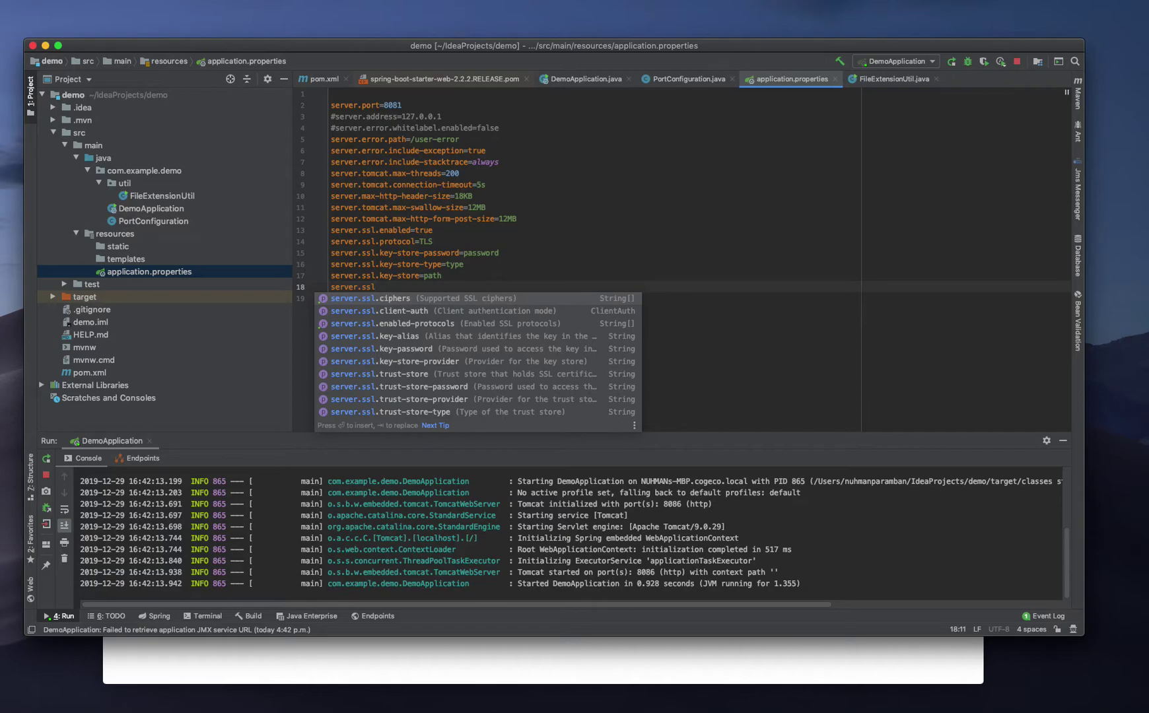
pyautogui.write('.')
pyautogui.write('tom')
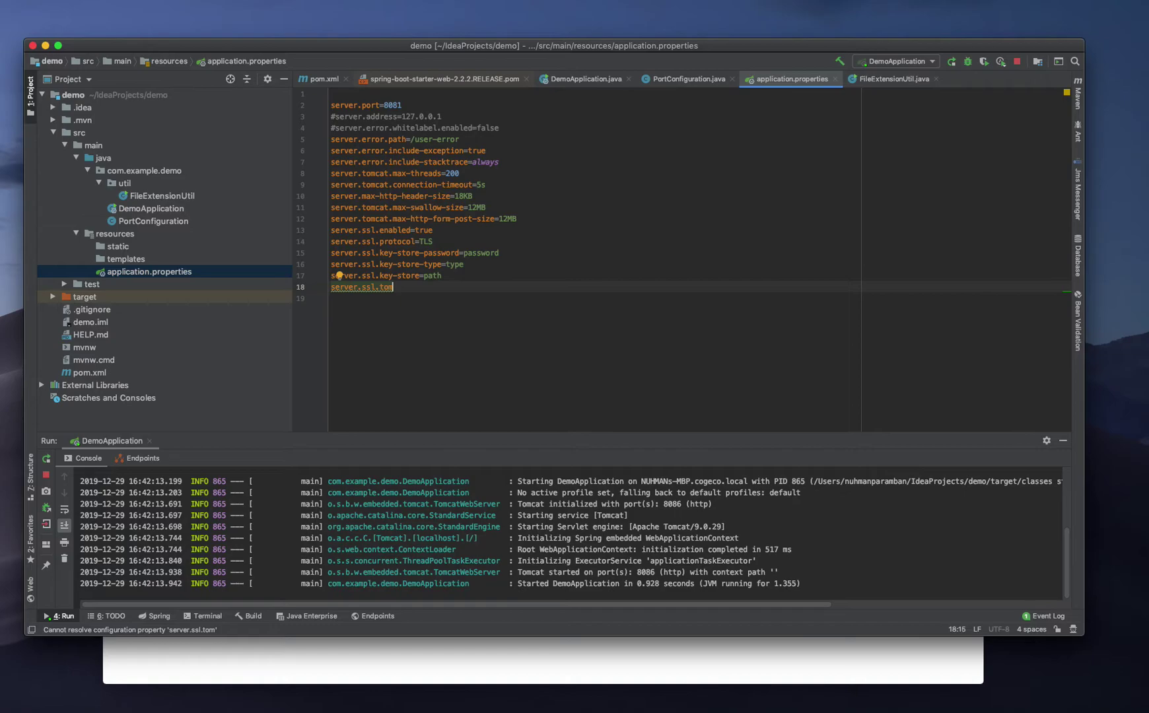
pyautogui.press('BackSpace')
pyautogui.press('BackSpace')
pyautogui.press('BackSpace')
pyautogui.write('k')
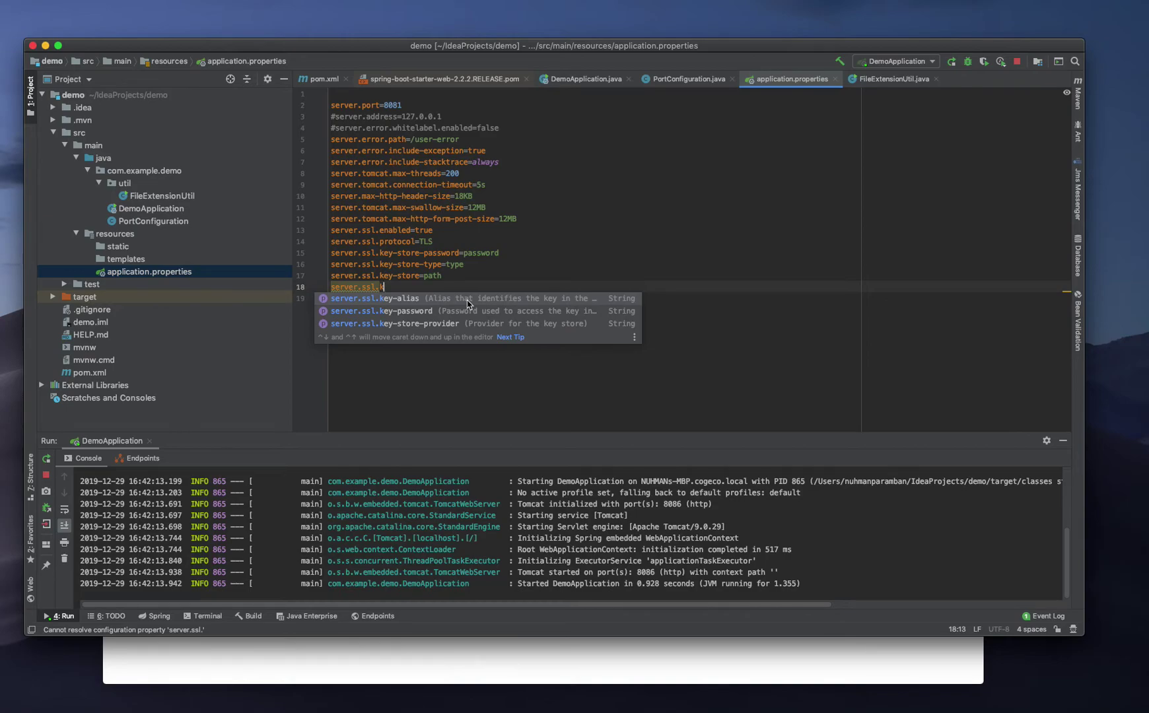
pyautogui.press('Return')
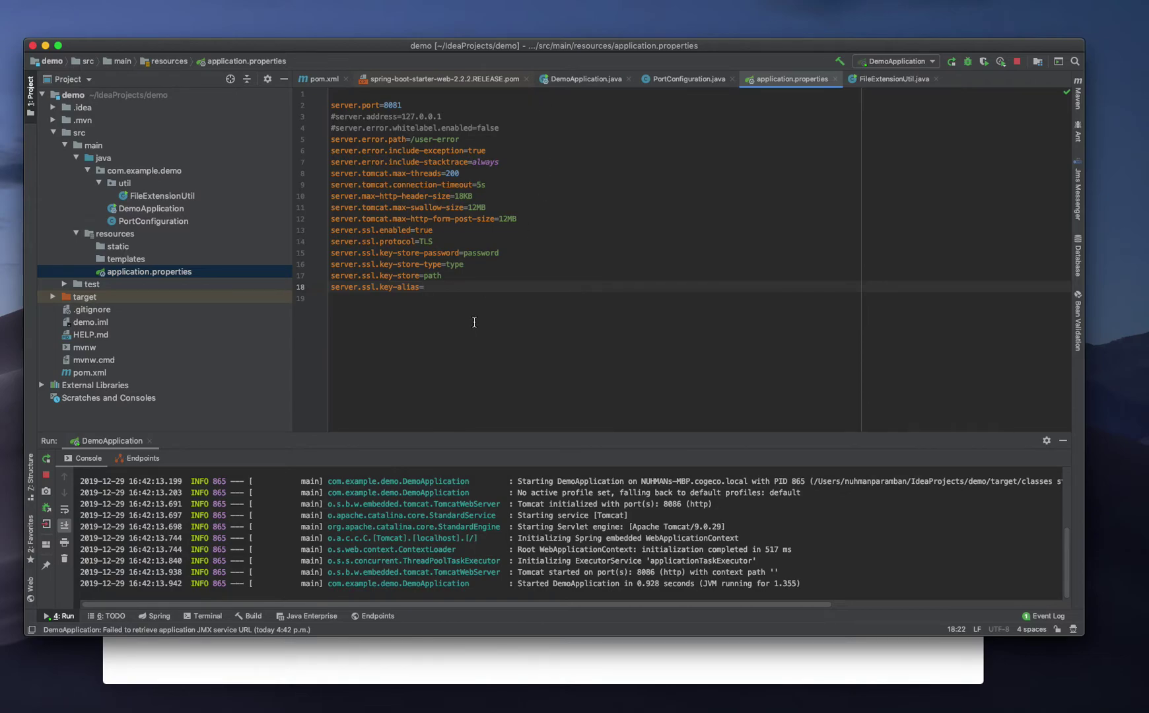
pyautogui.write('to')
pyautogui.write('mcat')
# Step: Rerun DemoApplication and highlight the KeyStoreException 'type not found' line in the console
pyautogui.click(47, 459)
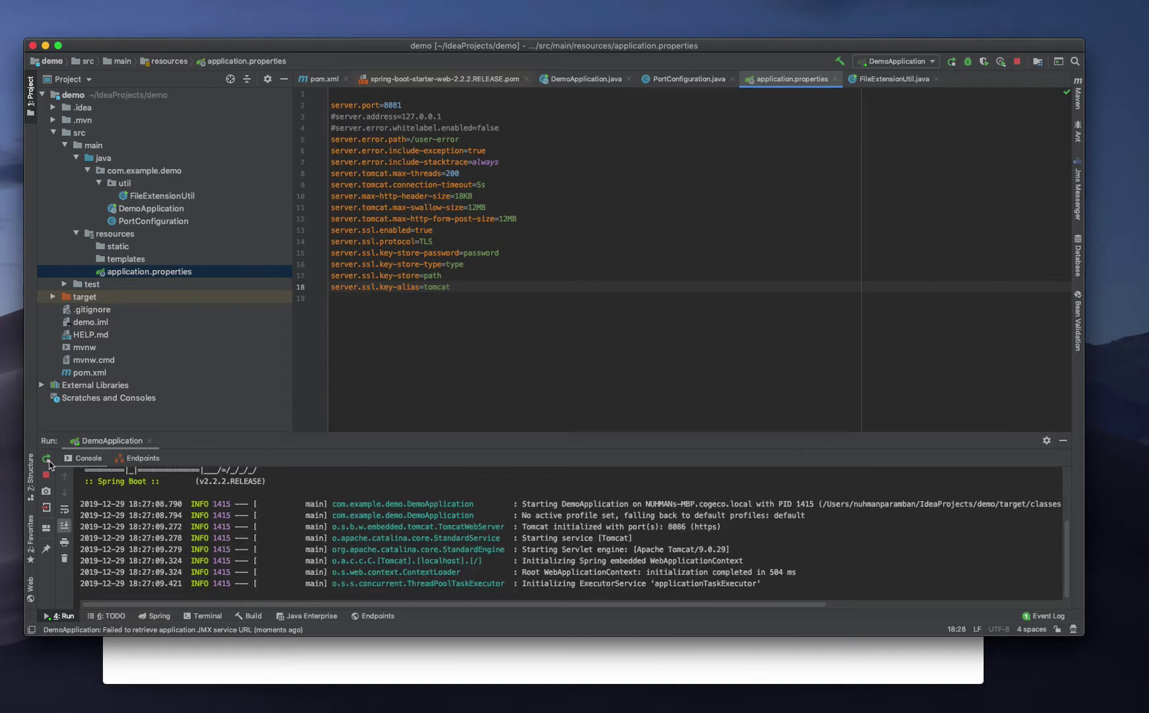
pyautogui.scroll(5, 272, 569)
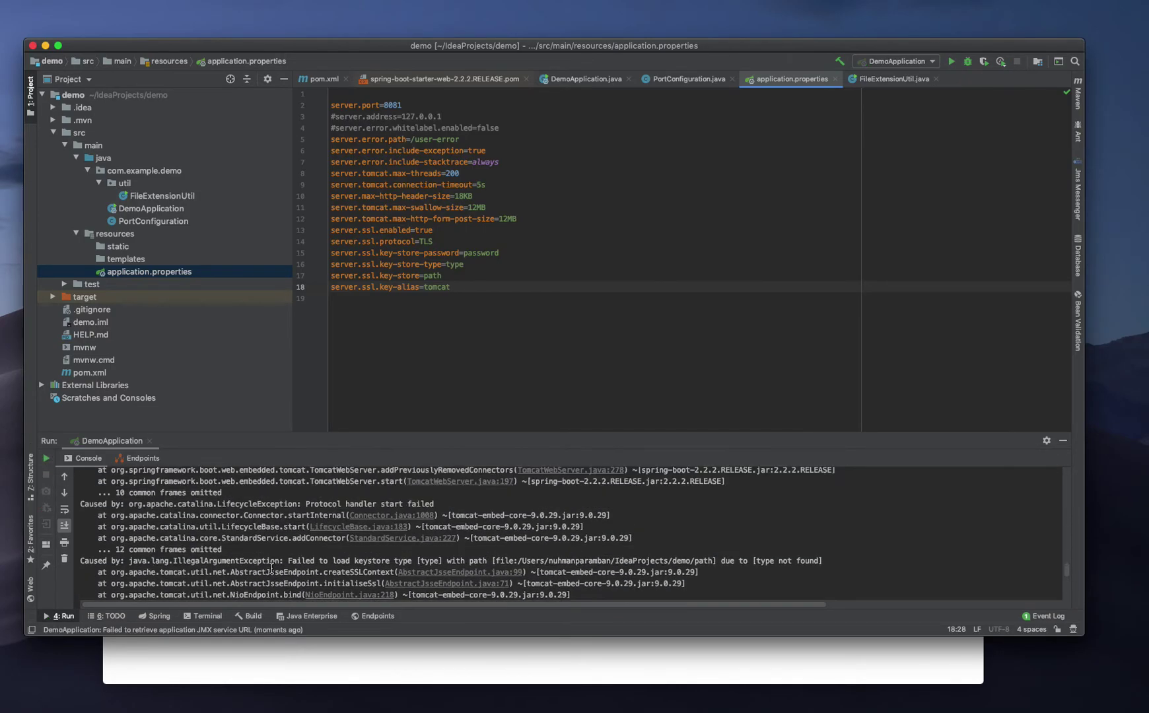
pyautogui.scroll(5, 272, 569)
pyautogui.scroll(-10, 271, 569)
pyautogui.scroll(5, 272, 568)
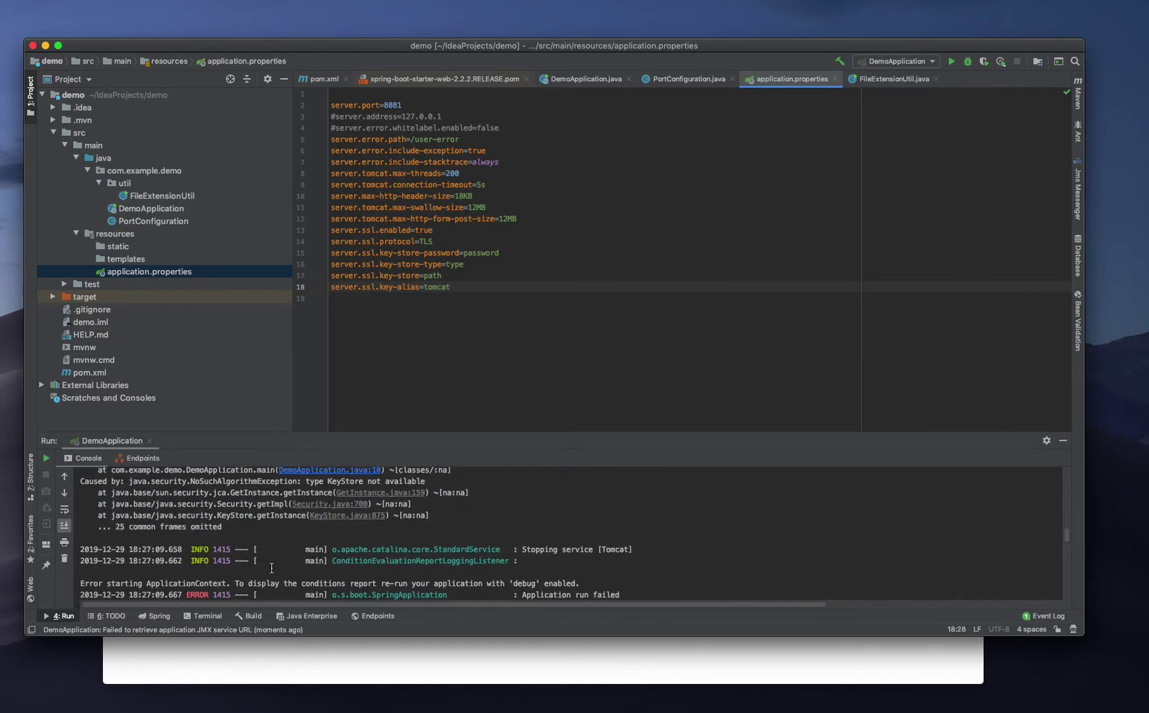
pyautogui.scroll(-1, 271, 568)
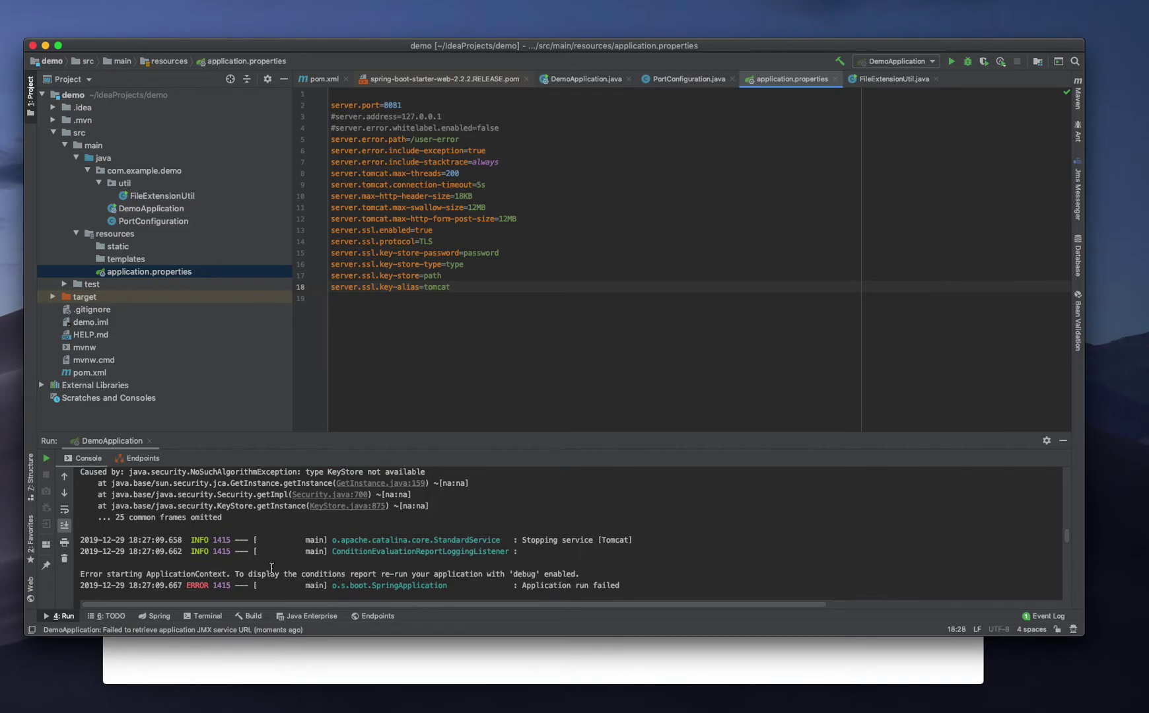
pyautogui.scroll(-3, 272, 569)
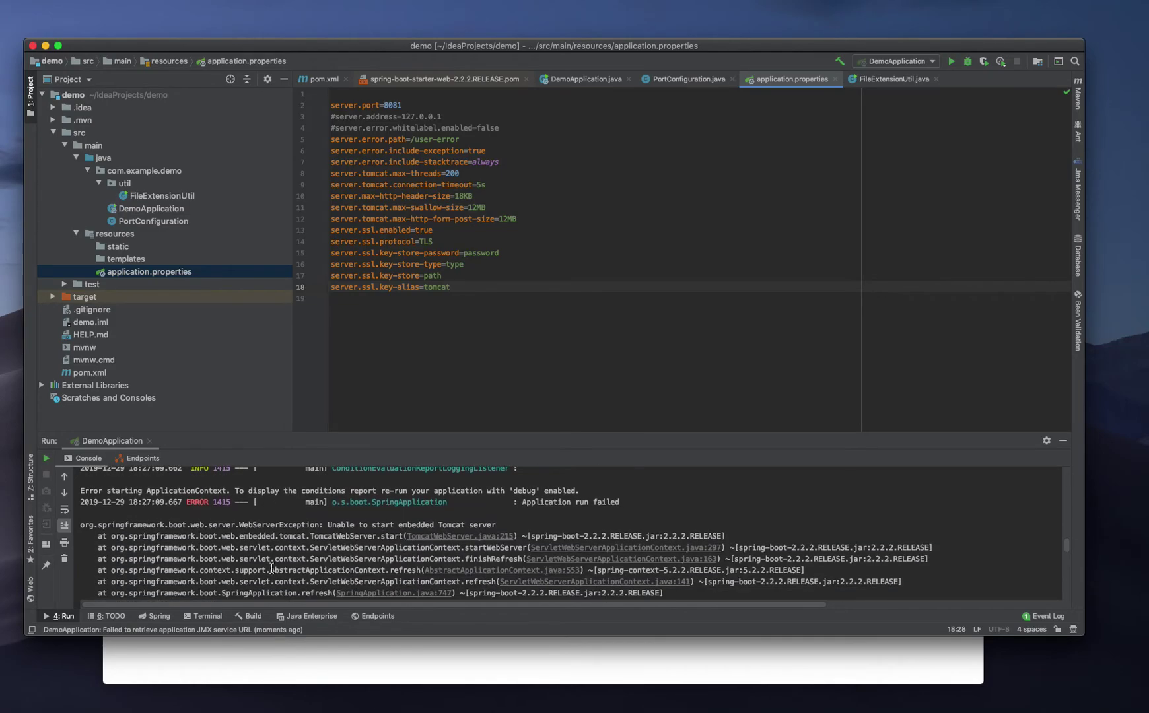
pyautogui.scroll(-3, 272, 569)
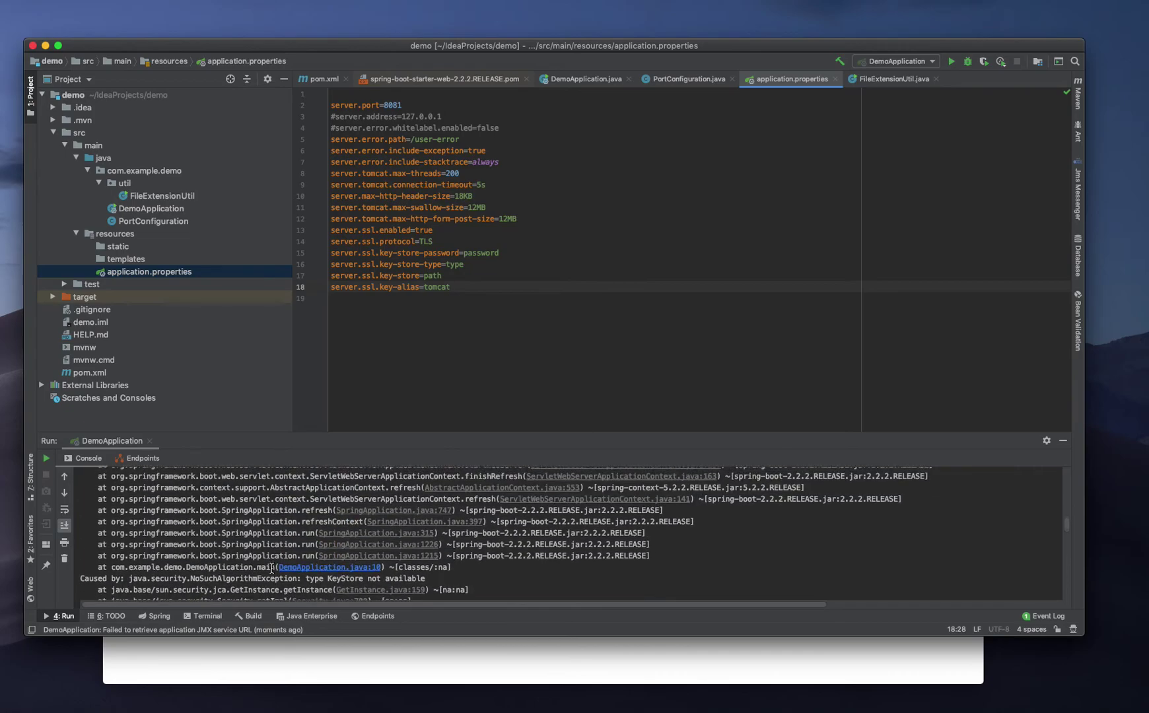
pyautogui.scroll(-3, 271, 569)
pyautogui.scroll(-3, 271, 569)
pyautogui.scroll(1, 272, 569)
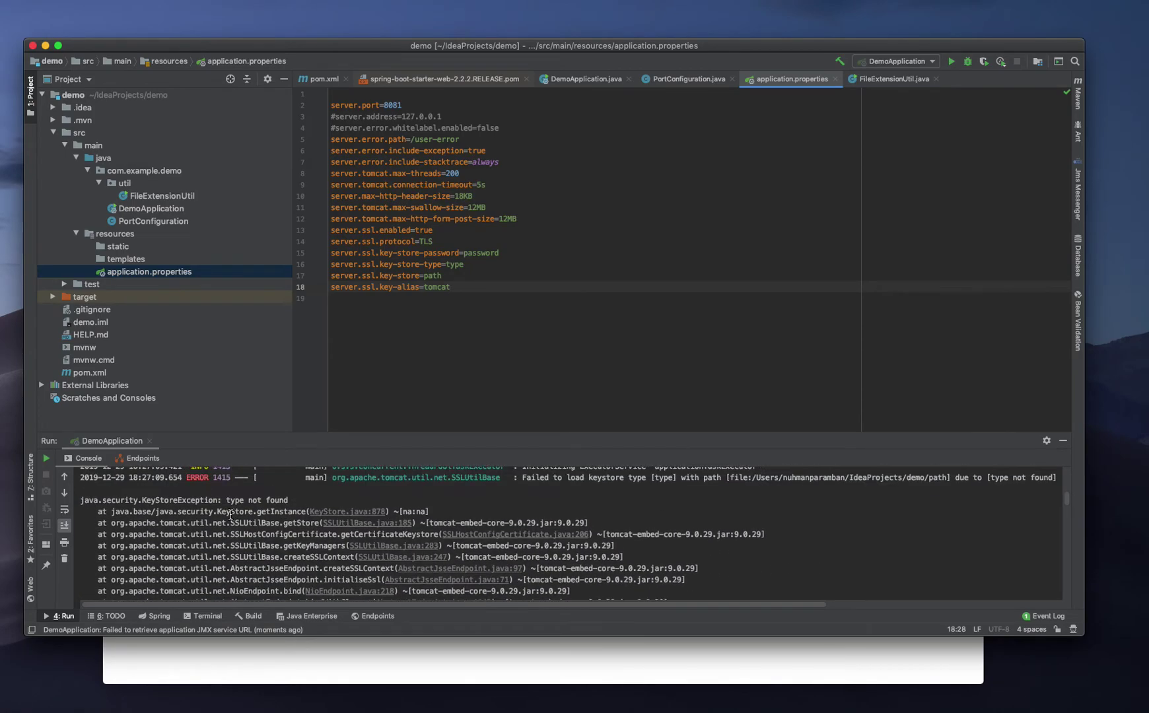
pyautogui.scroll(2, 232, 517)
pyautogui.tripleClick(294, 544)
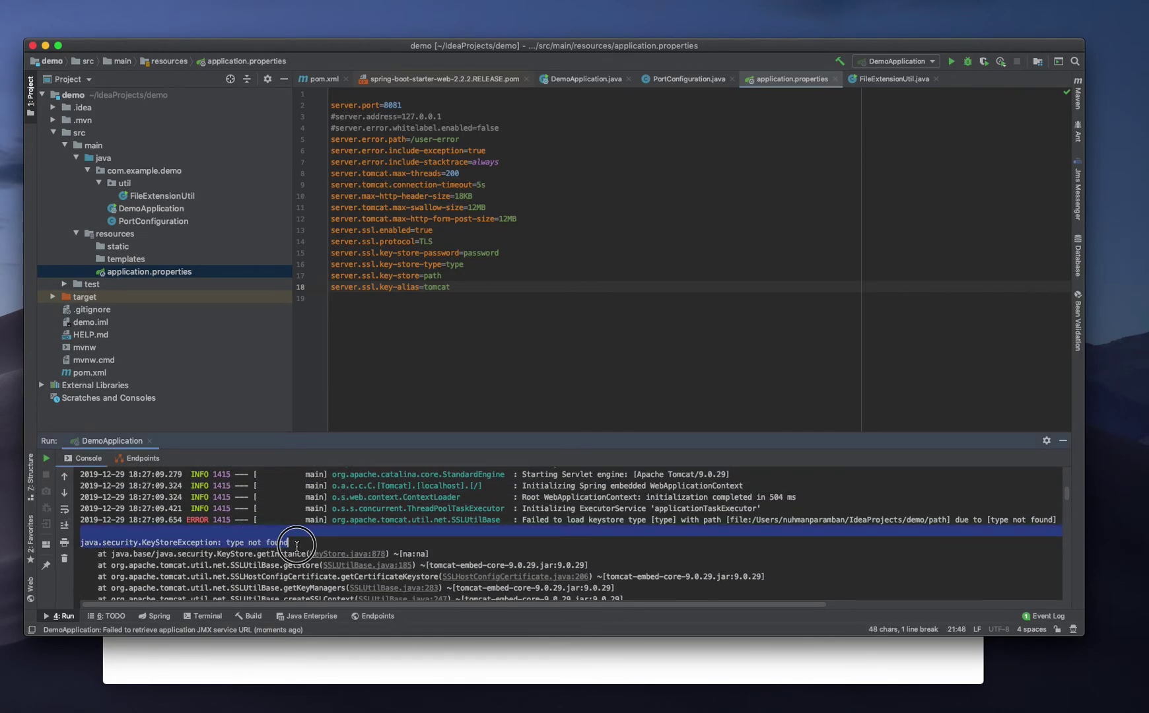
pyautogui.click(296, 546)
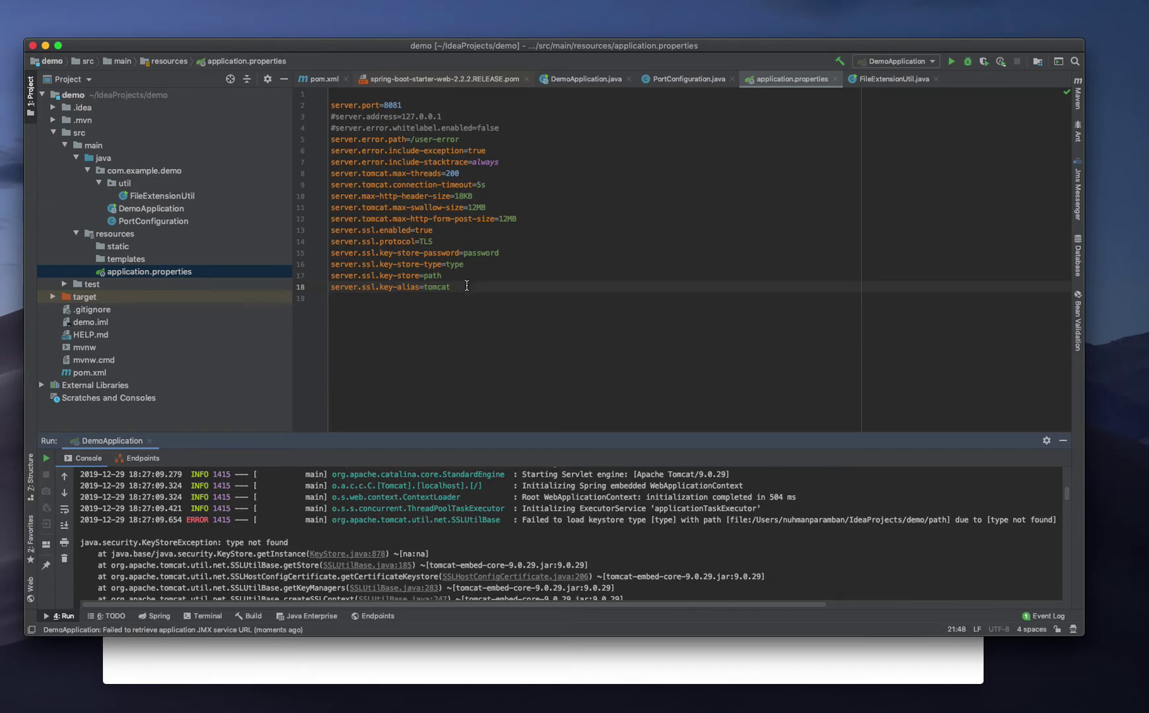
# Step: Select the server.ssl property lines 13 through 18 in the editor
pyautogui.moveTo(465, 288); pyautogui.dragTo(329, 230)
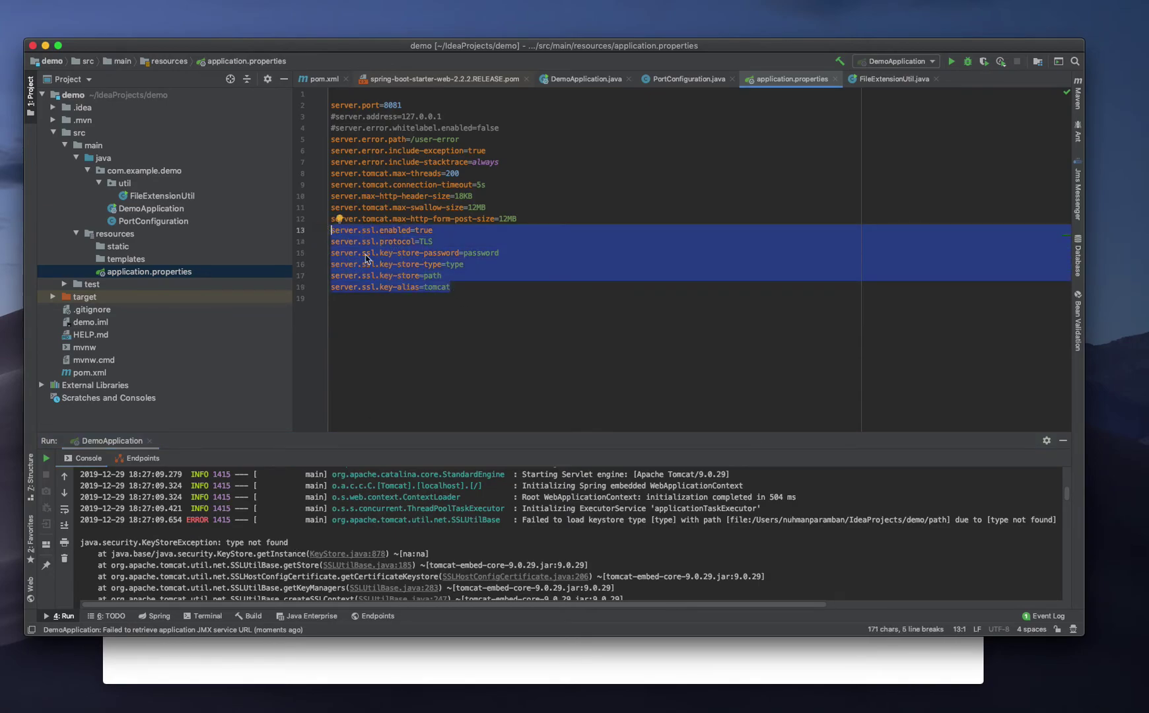
pyautogui.click(467, 298)
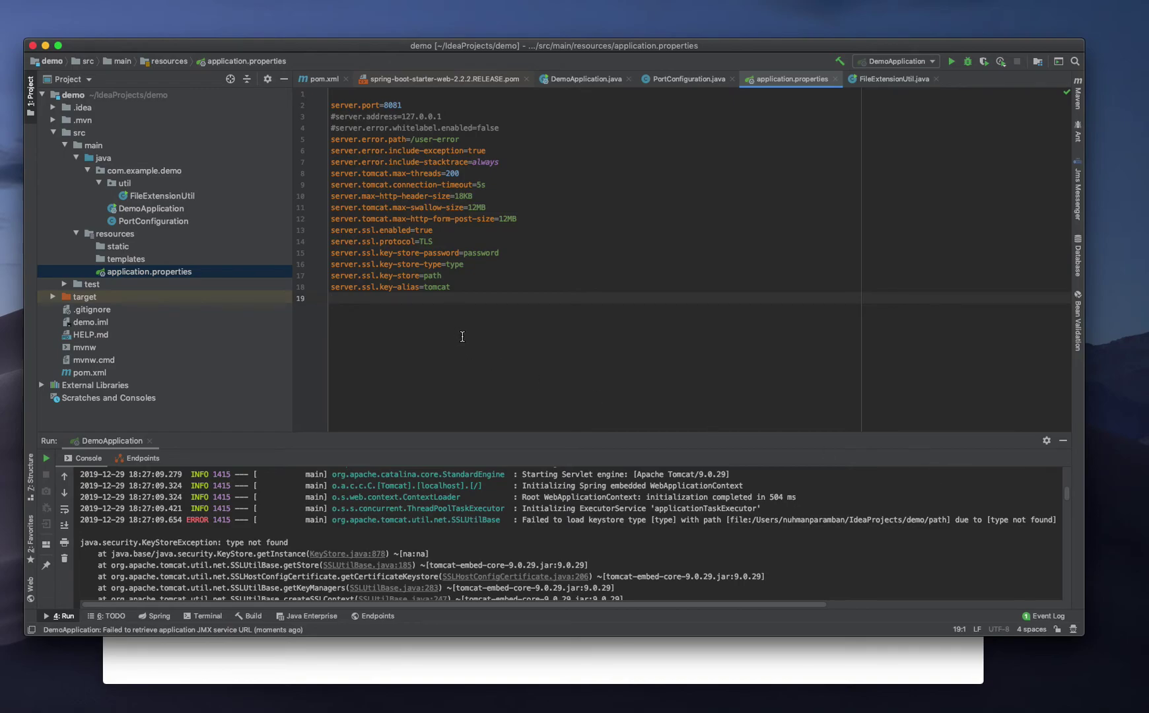
pyautogui.moveTo(461, 287); pyautogui.dragTo(315, 227)
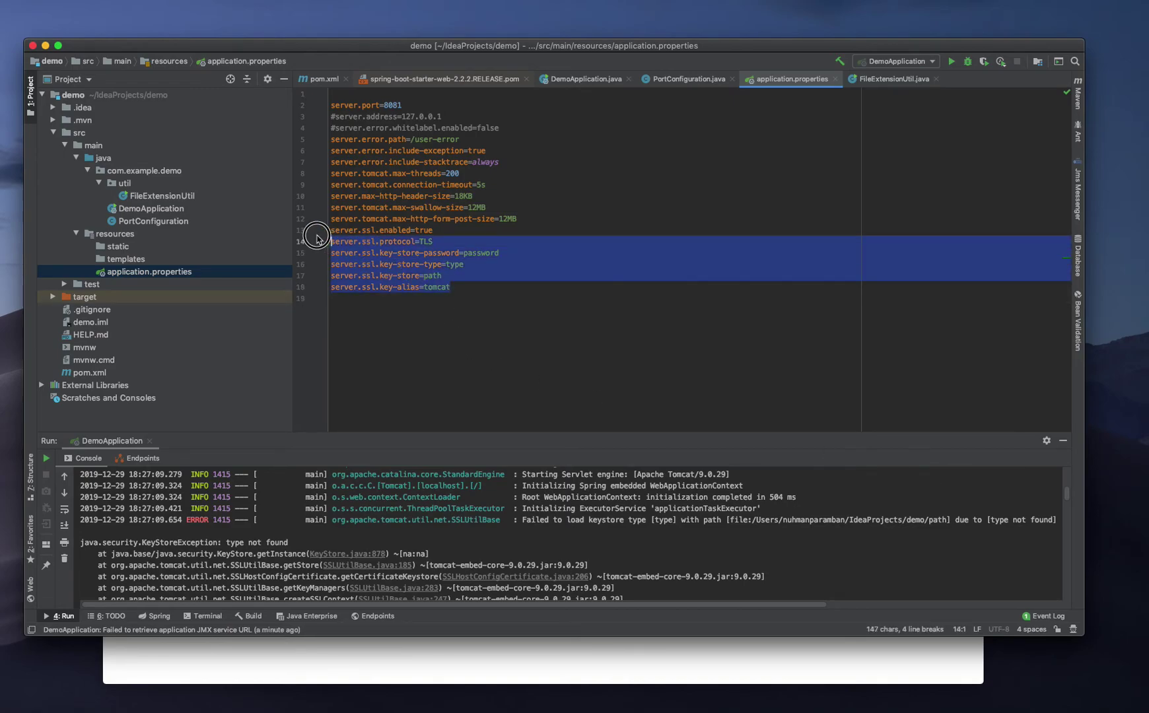